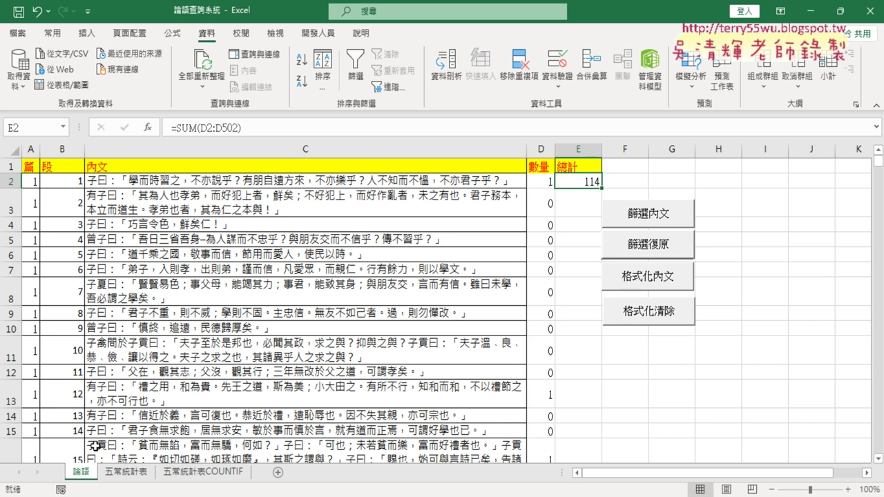
Check the COUNTIF formula in B2 and keyword 仁 on the 五常統計表COUNTIF sheet
scroll(151, 399, "down", 2)
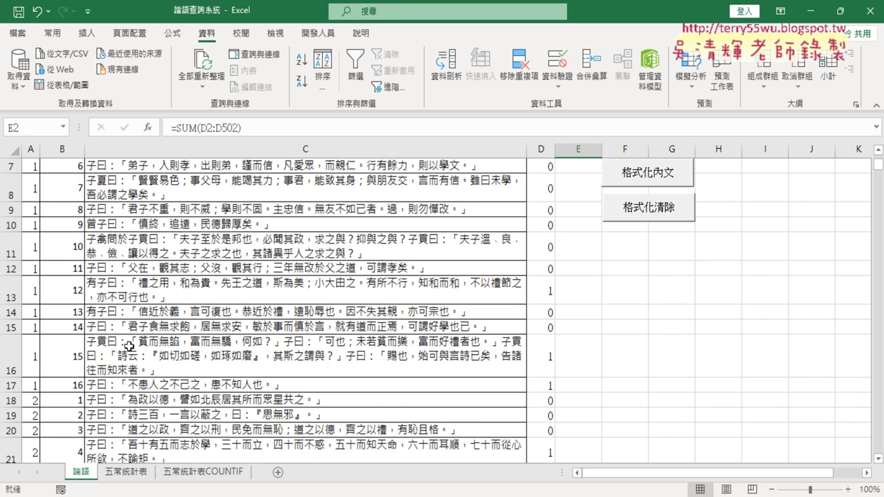
scroll(291, 366, "down", 2)
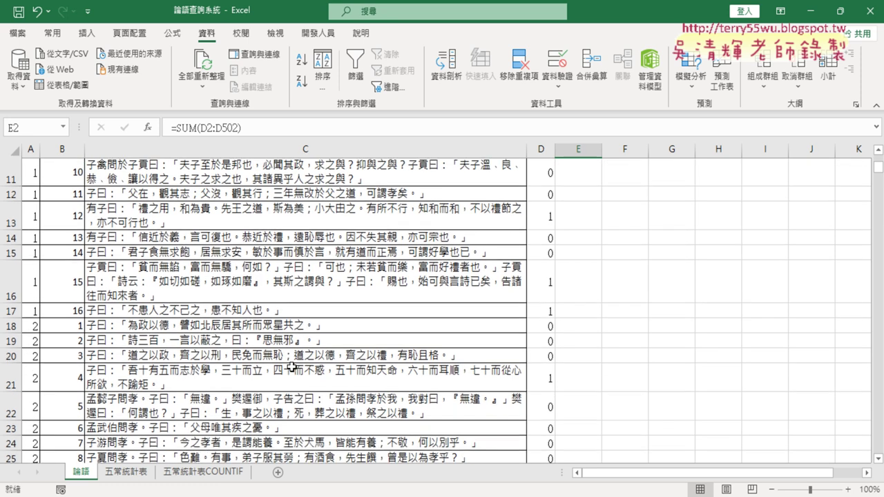
scroll(291, 366, "down", 1)
scroll(292, 367, "down", 1)
scroll(292, 366, "down", 2)
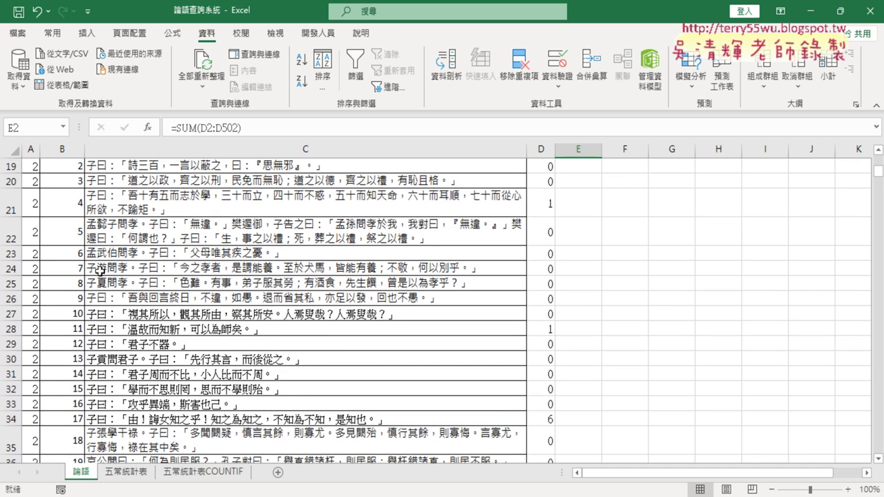
scroll(167, 373, "down", 2)
scroll(167, 373, "down", 2)
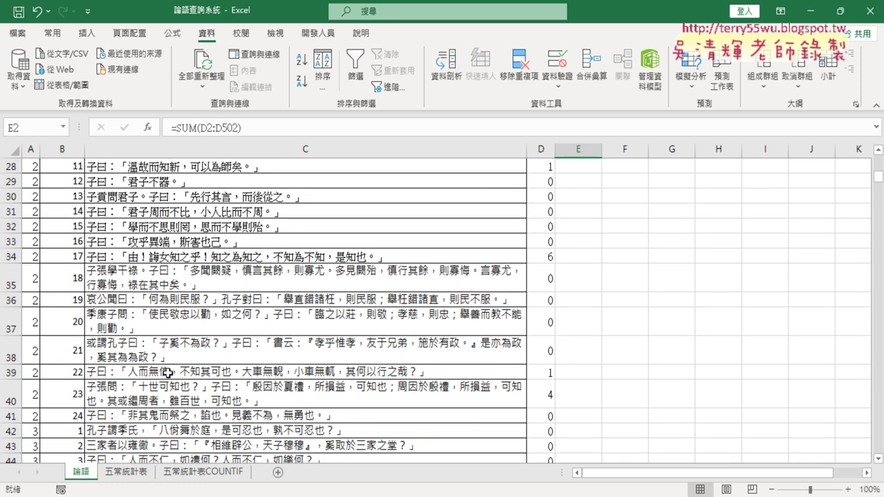
scroll(167, 373, "down", 1)
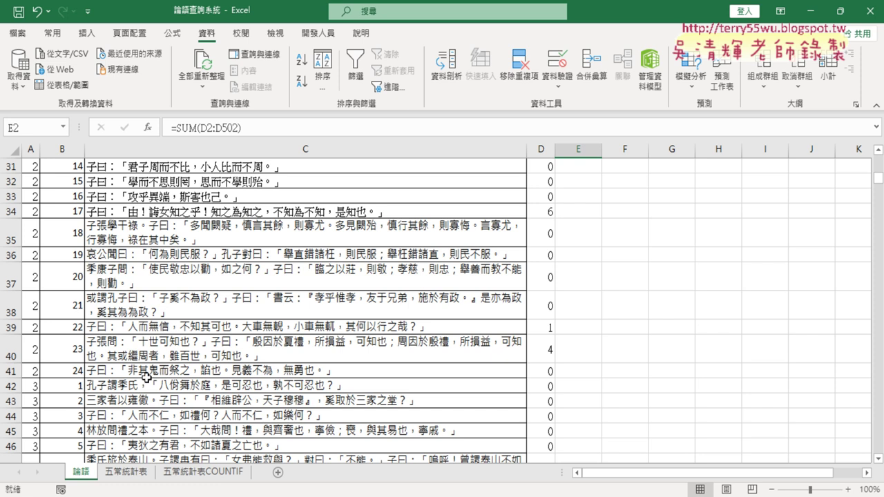
left_click(204, 475)
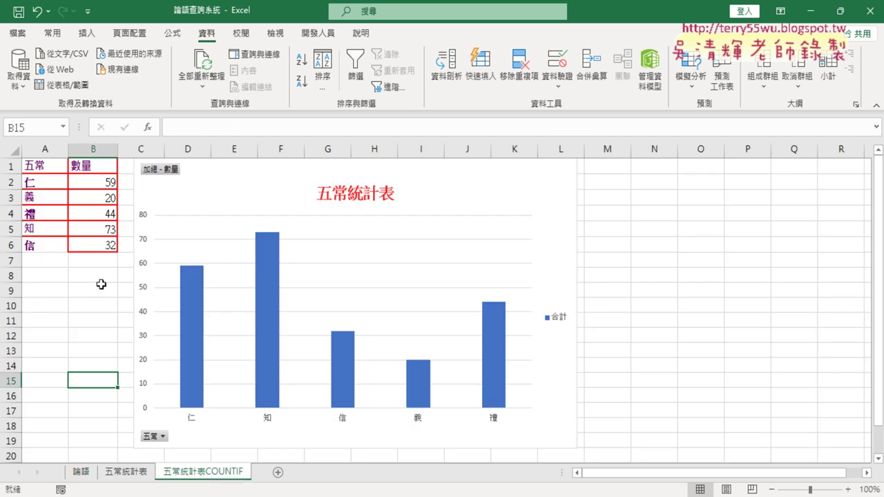
left_click(90, 183)
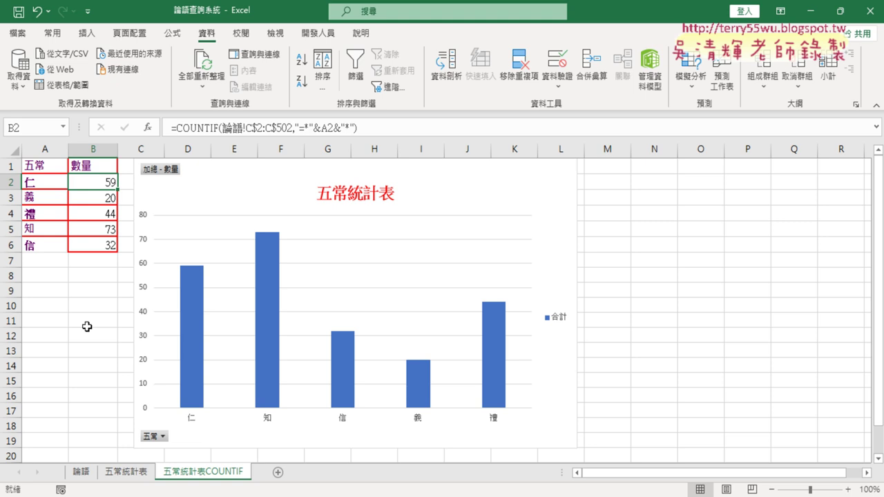
left_click(47, 182)
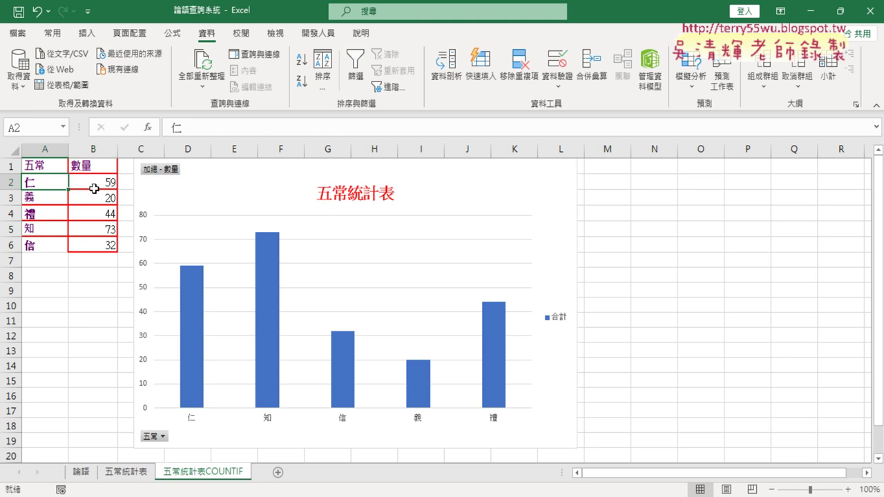
left_click(103, 181)
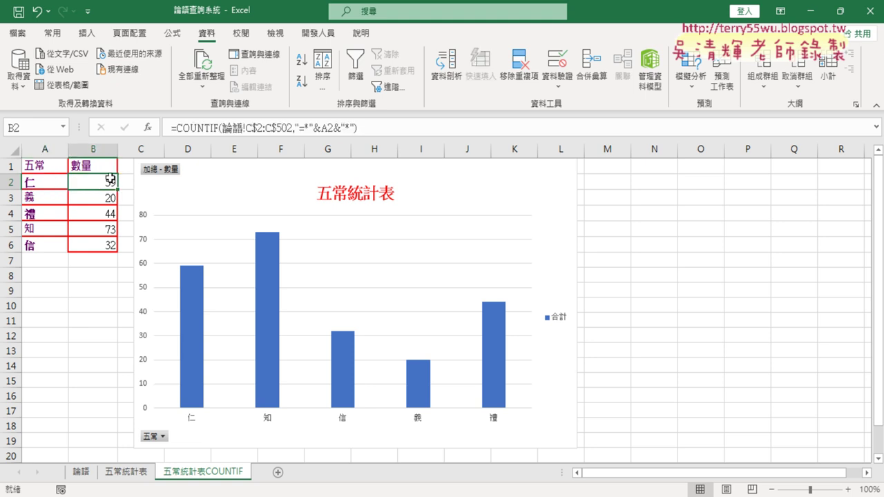
left_click(81, 472)
Copy the 格式化清除 button on 論語 and drag the duplicate just below the others
scroll(414, 270, "up", 6)
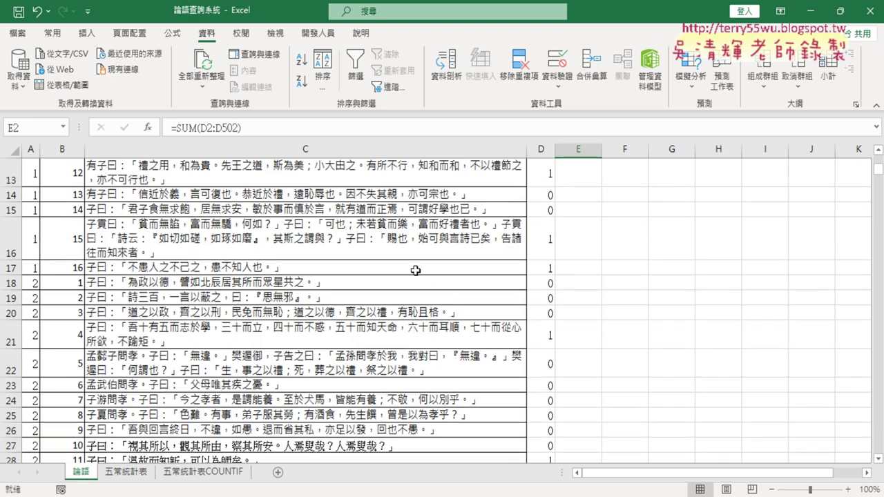
scroll(415, 270, "up", 4)
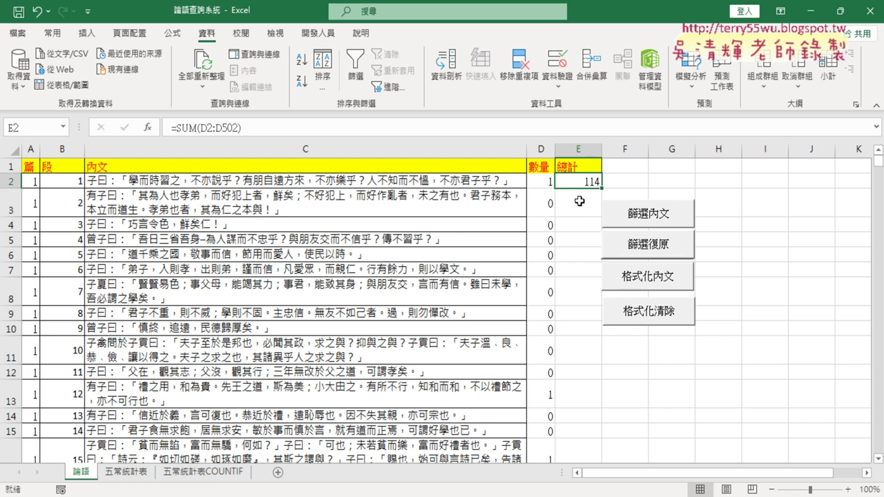
left_click(579, 325)
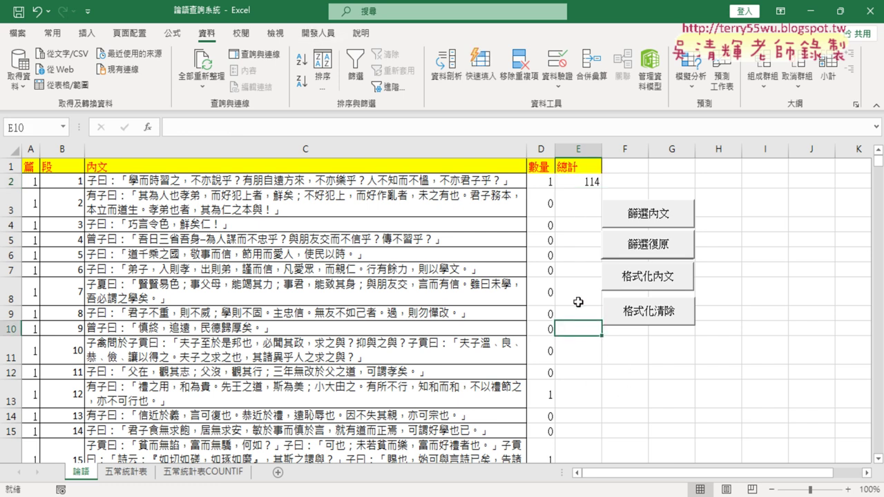
right_click(640, 317)
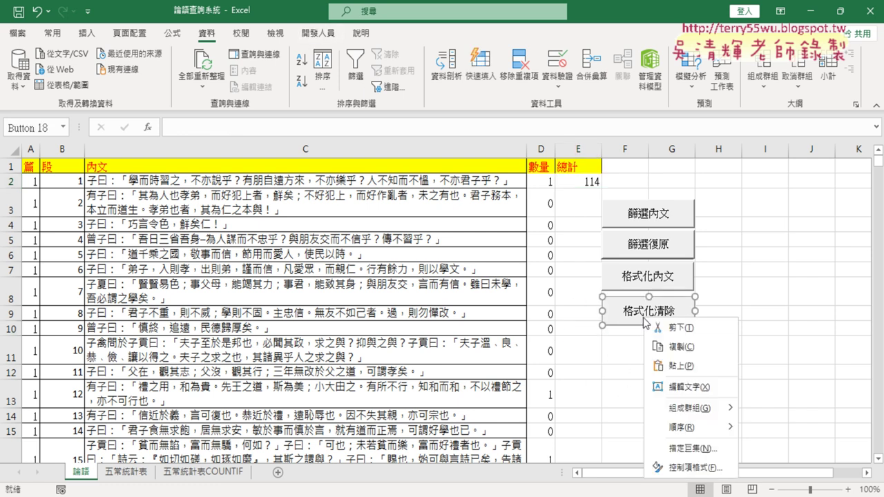
key("Escape")
left_click(606, 339)
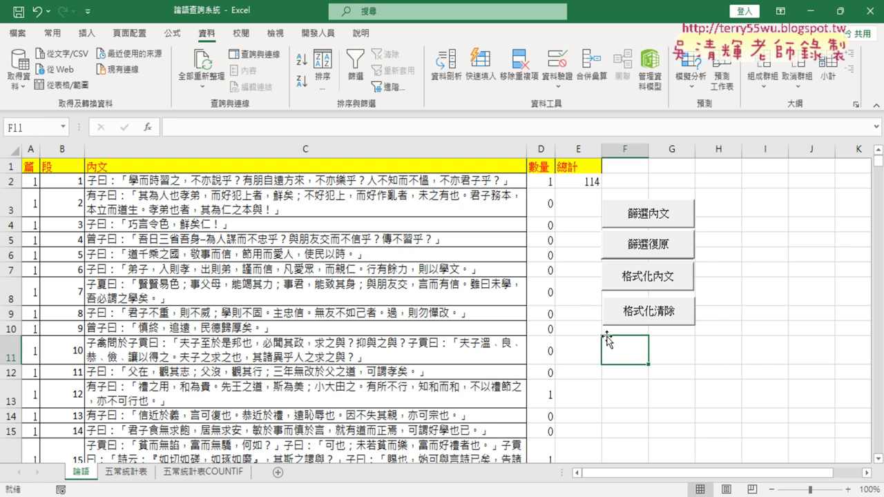
key("ctrl+v")
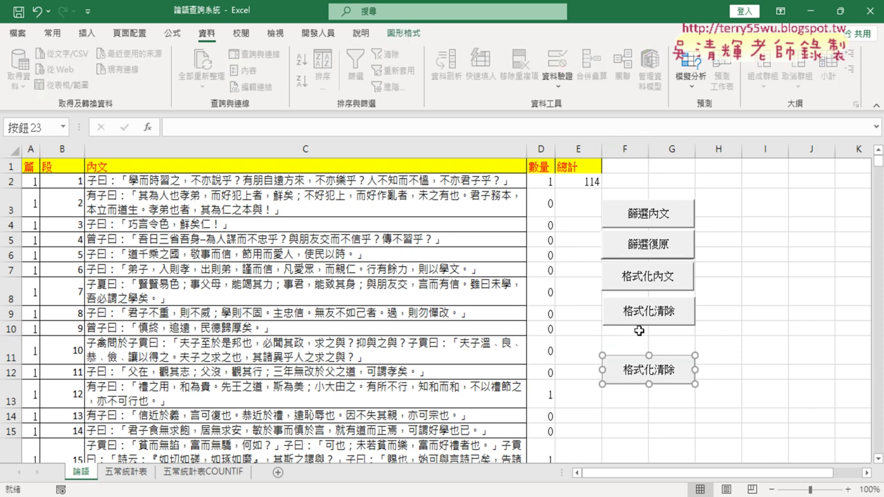
left_click_drag(636, 366, 637, 336)
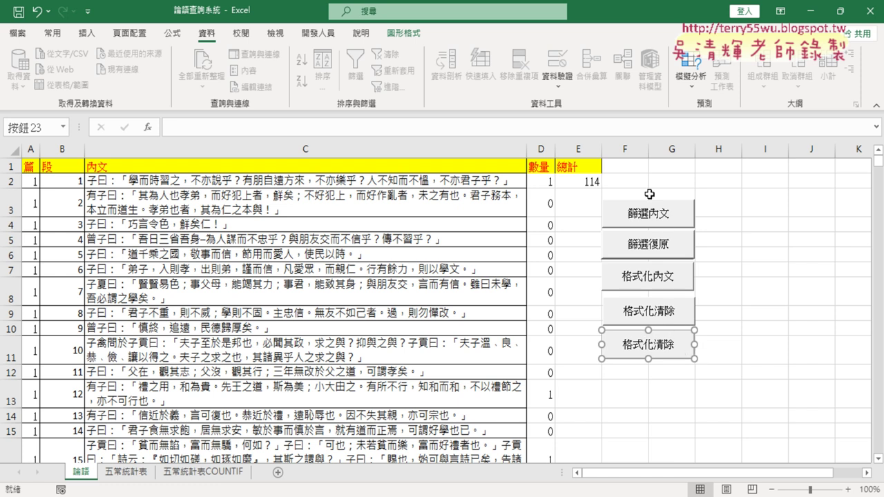
right_click(675, 339)
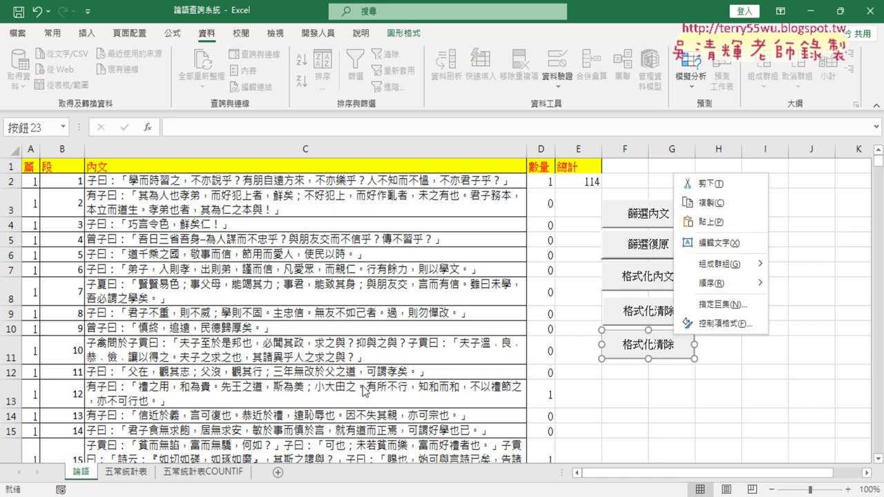
left_click(125, 474)
Drag the 五常統計表 pivot chart left and up toward its pivot table
left_click(124, 473)
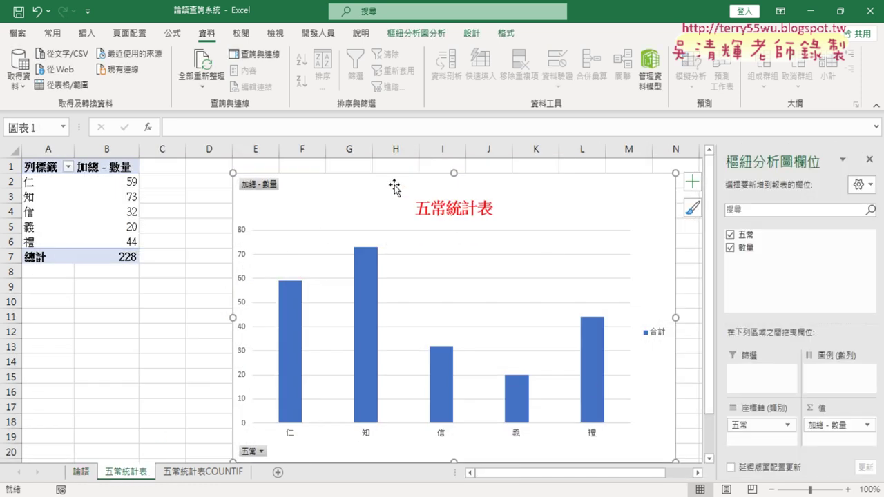
left_click_drag(390, 185, 312, 173)
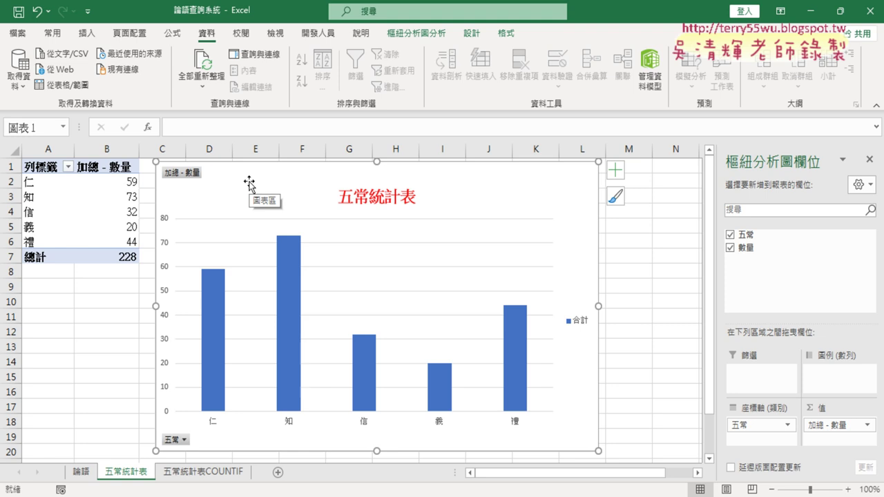
left_click(81, 472)
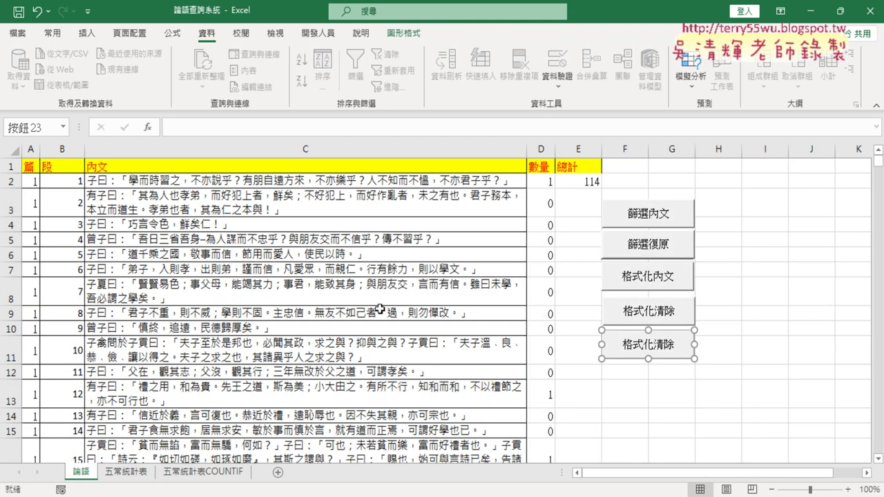
right_click(664, 339)
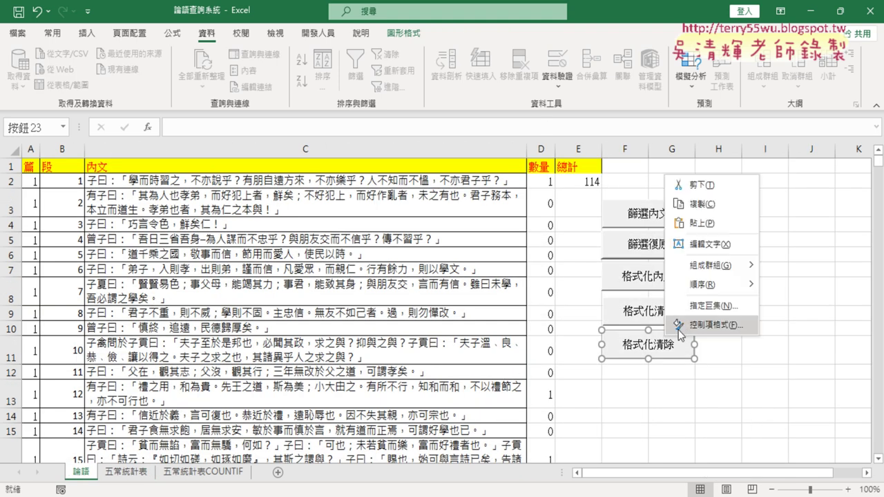
left_click(694, 306)
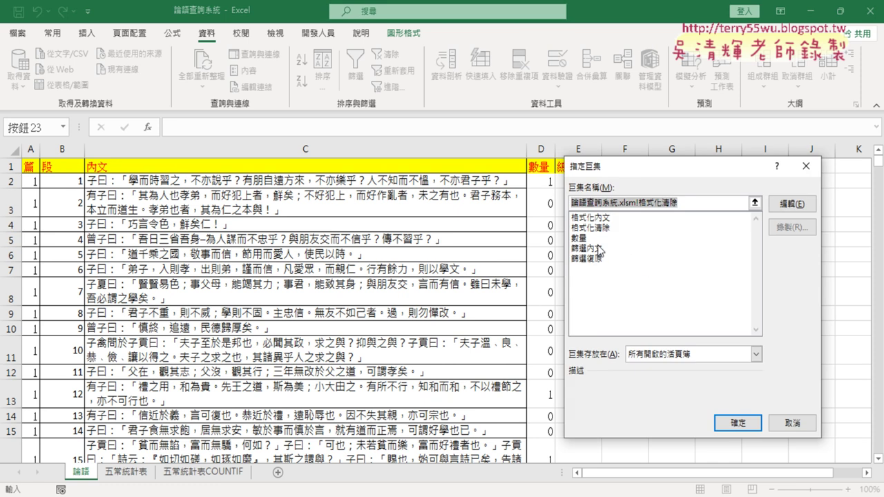
left_click(790, 423)
left_click(317, 33)
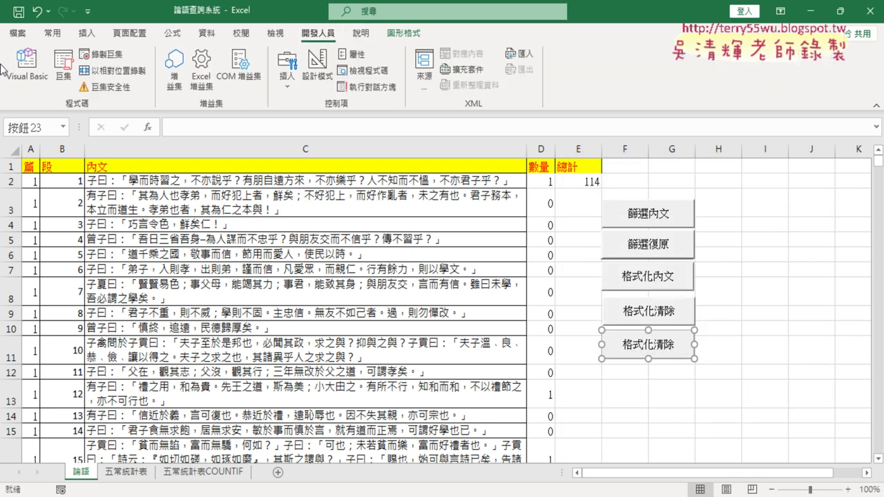
left_click(20, 66)
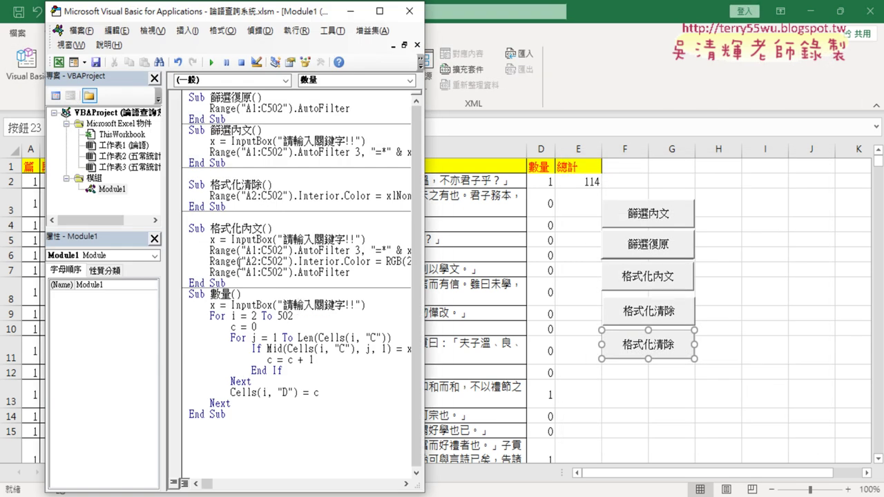
left_click_drag(232, 296, 211, 296)
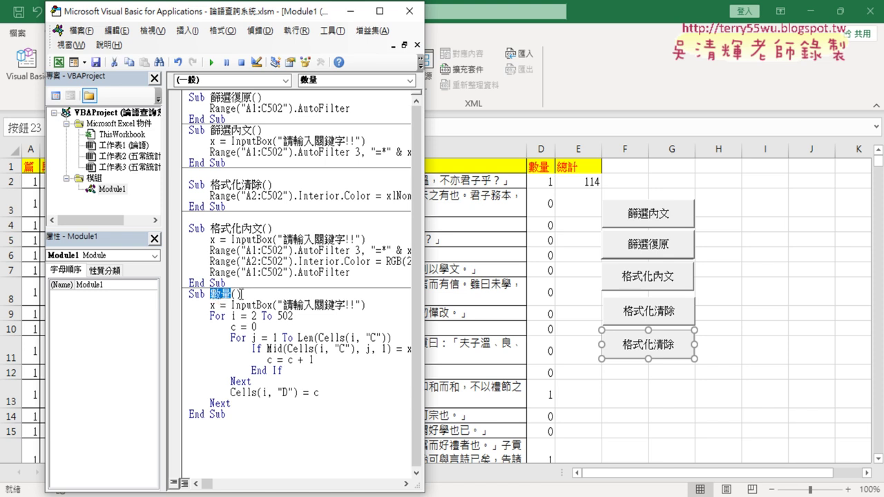
left_click(719, 413)
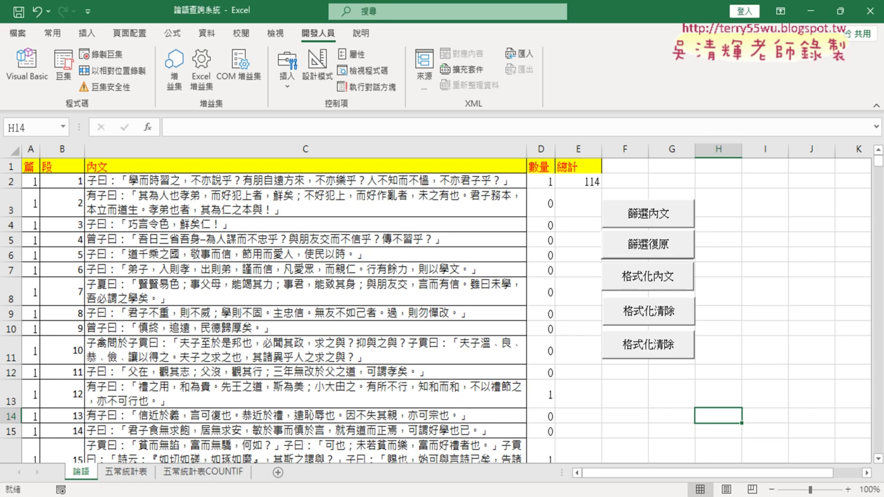
Bring up the Wikipedia 孔子弟子列表 article in the browser and clear any selection
left_click(412, 455)
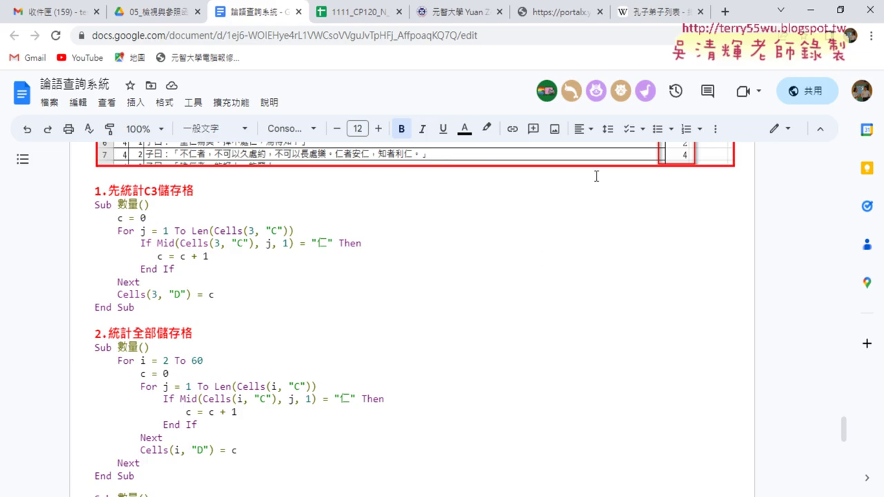
left_click(652, 18)
scroll(562, 238, "up", 8)
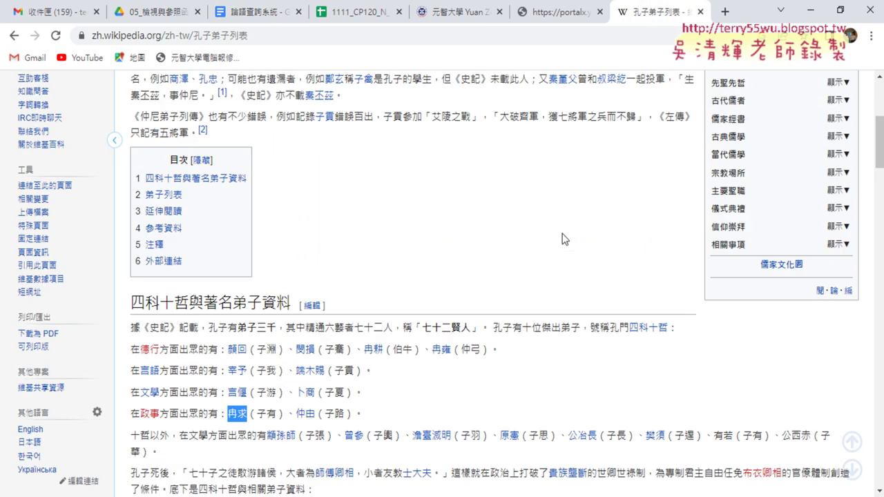
scroll(563, 238, "down", 1)
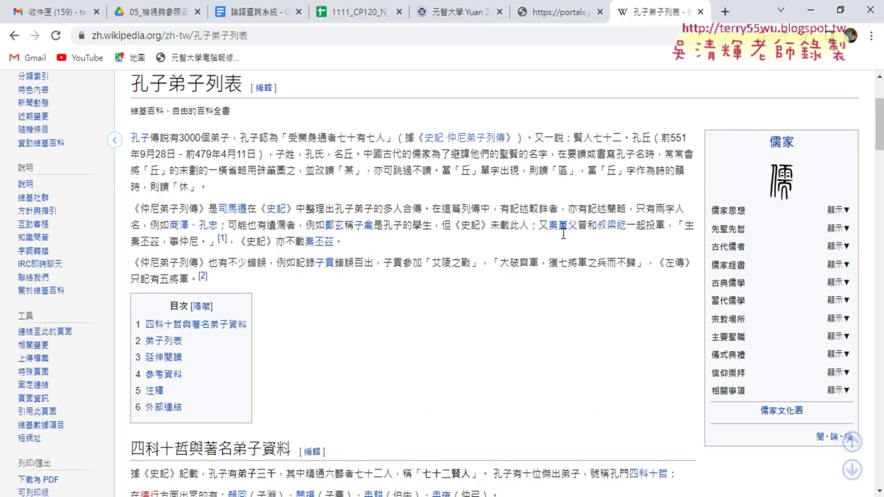
scroll(563, 238, "down", 4)
scroll(562, 238, "down", 2)
scroll(495, 208, "up", 1)
left_click(495, 208)
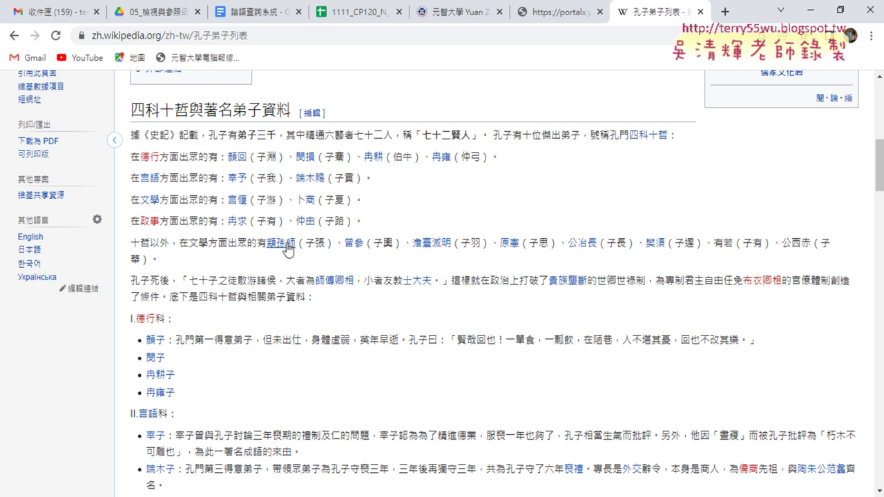
Select and copy the four lines from 德行 through 政事 listing the disciples
mouse_move(279, 249)
left_click_drag(361, 220, 134, 163)
key("ctrl+c")
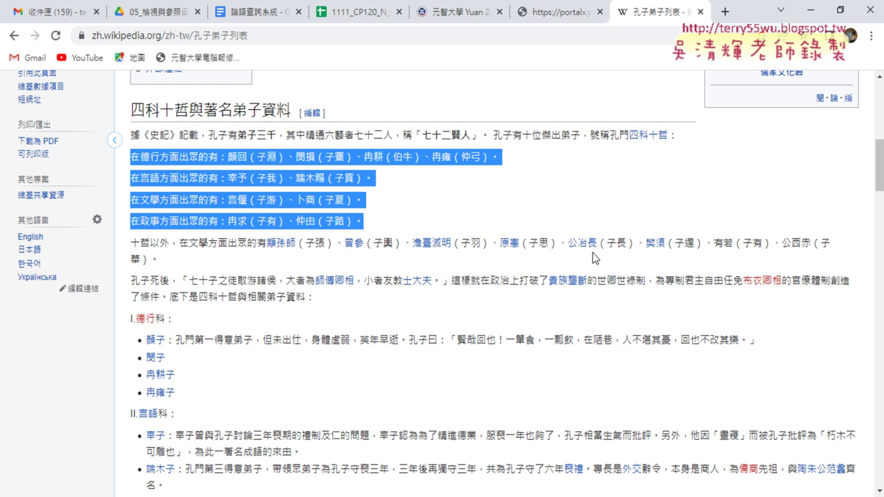
left_click(399, 204)
left_click_drag(258, 156, 276, 158)
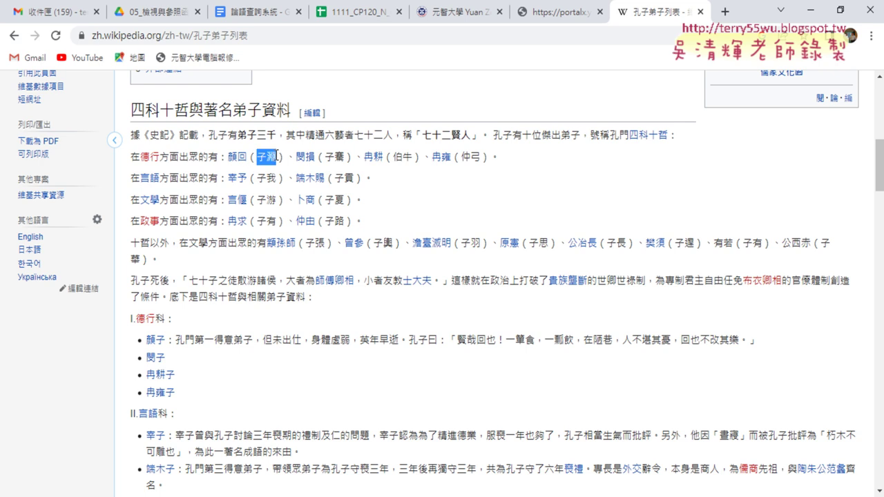
double_click(261, 200)
double_click(270, 221)
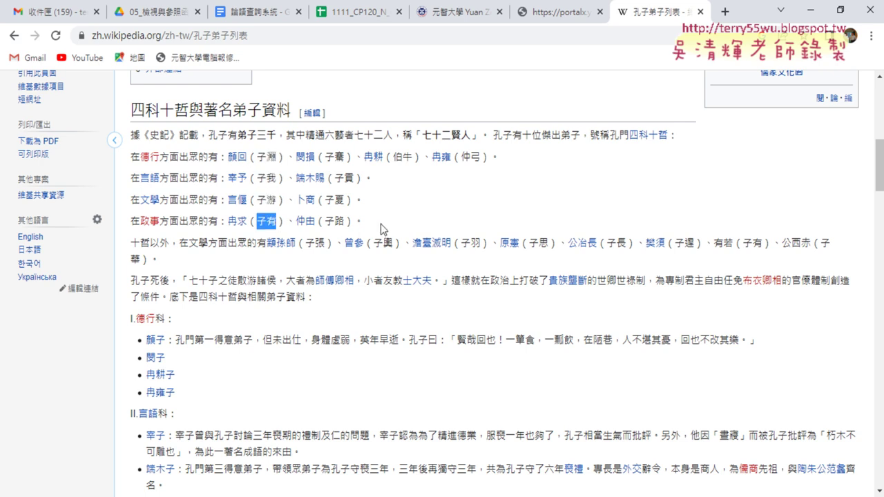
left_click_drag(384, 229, 129, 156)
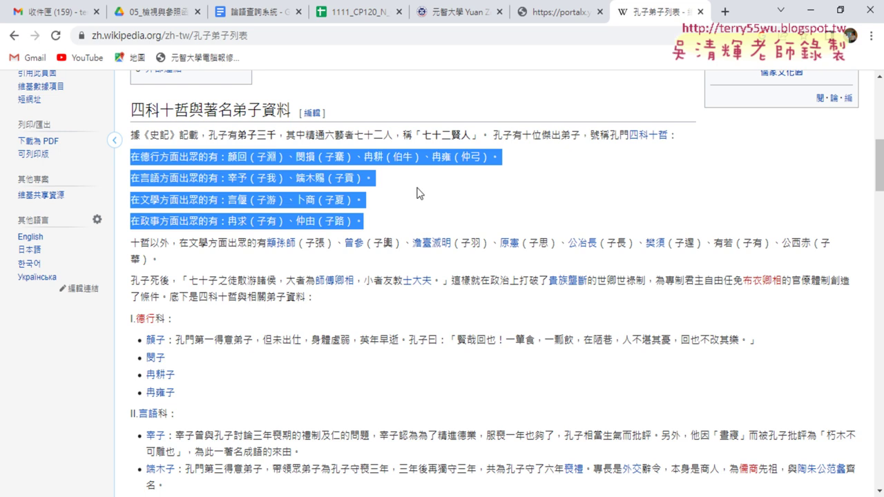
key("alt+Tab")
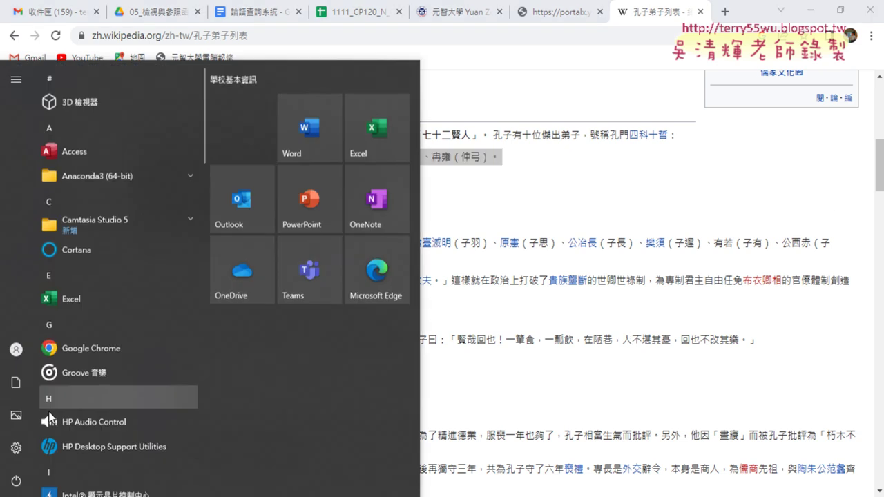
Paste the four disciple lines into a new blank Word document, keeping text only
scroll(110, 435, "down", 5)
scroll(120, 426, "down", 5)
scroll(120, 426, "down", 2)
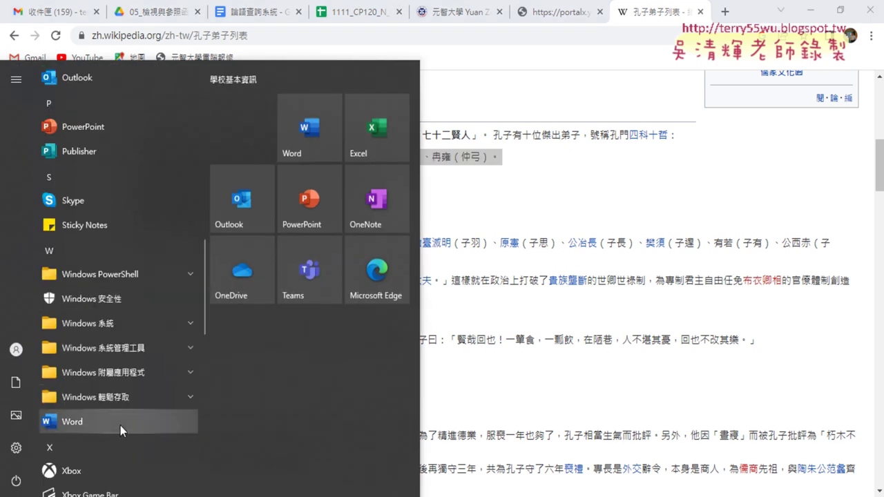
scroll(117, 387, "down", 3)
left_click(88, 218)
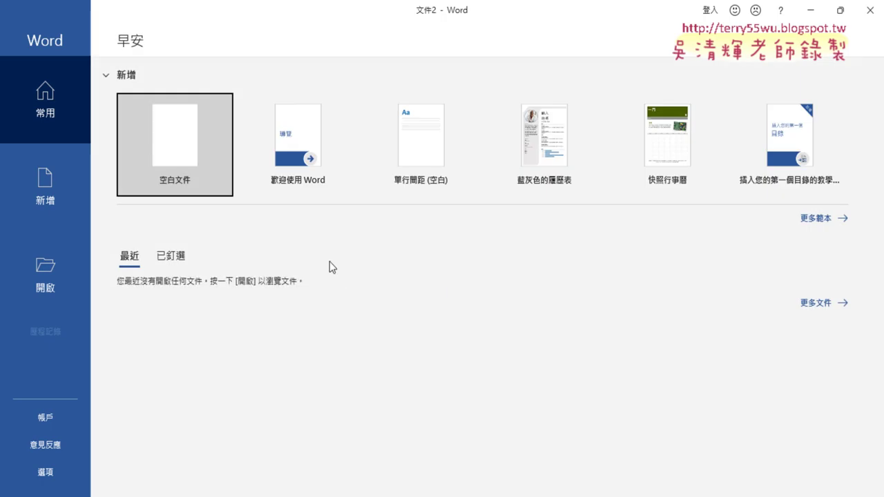
key("Escape")
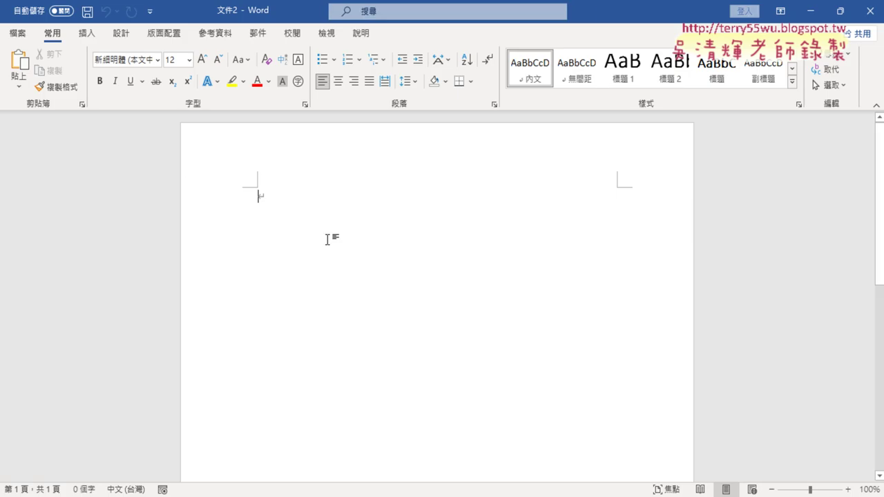
key("ctrl+v")
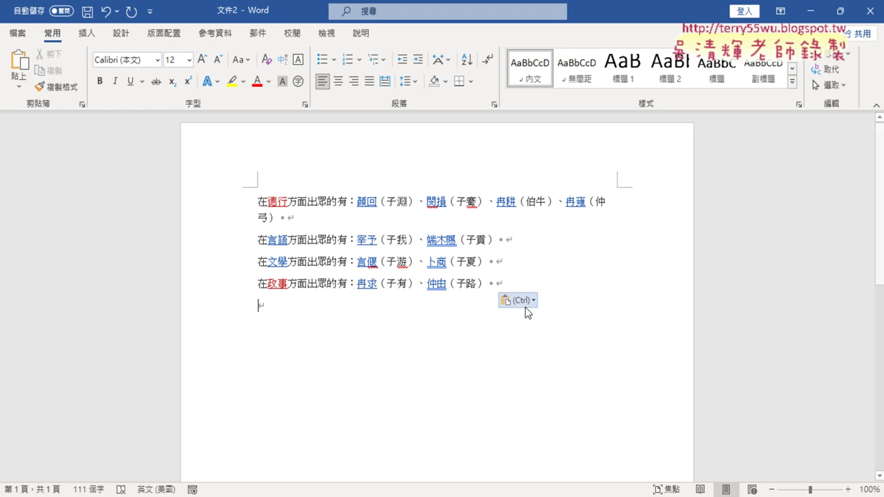
left_click(525, 301)
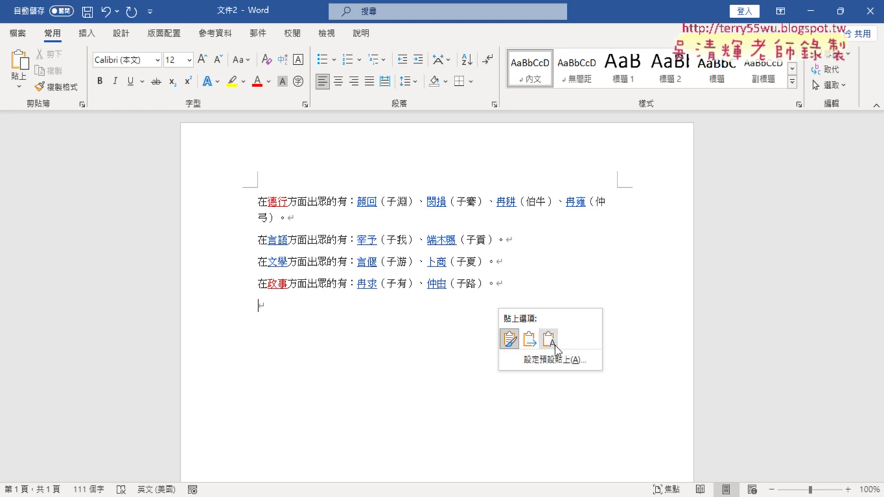
left_click(548, 339)
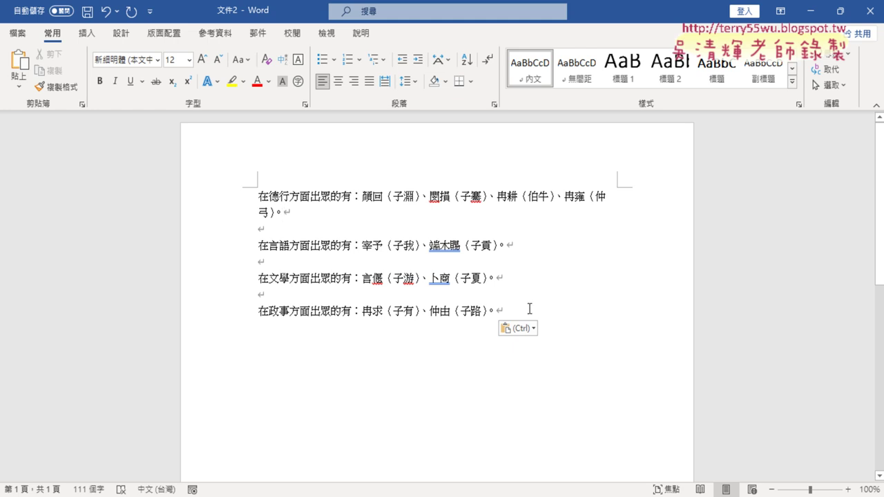
Shrink the four pasted lines to font size 10
left_click_drag(529, 308, 243, 195)
left_click(218, 60)
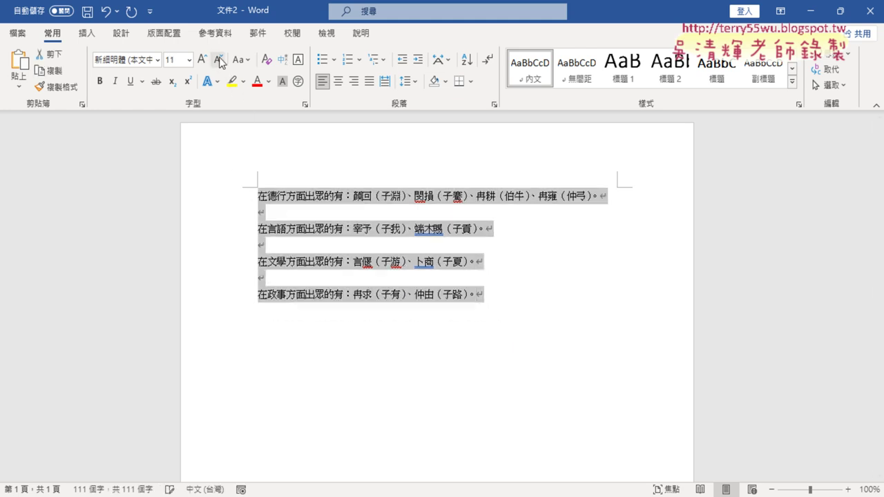
left_click(218, 60)
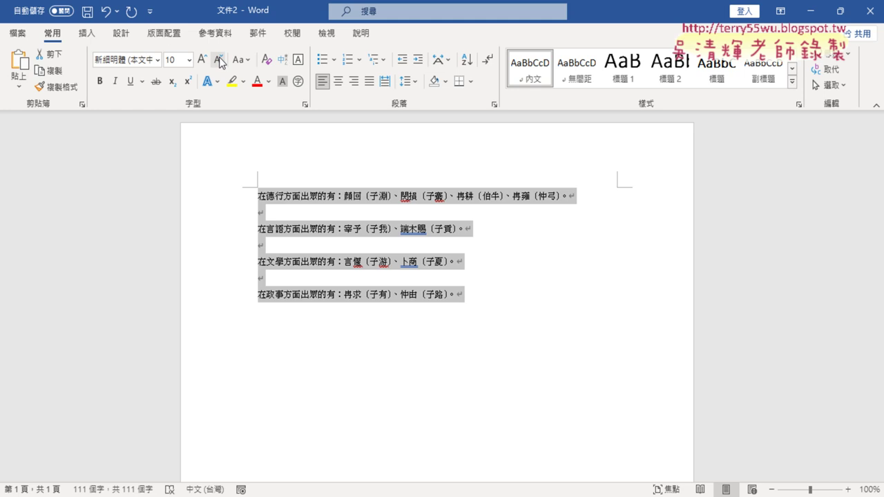
left_click(528, 279)
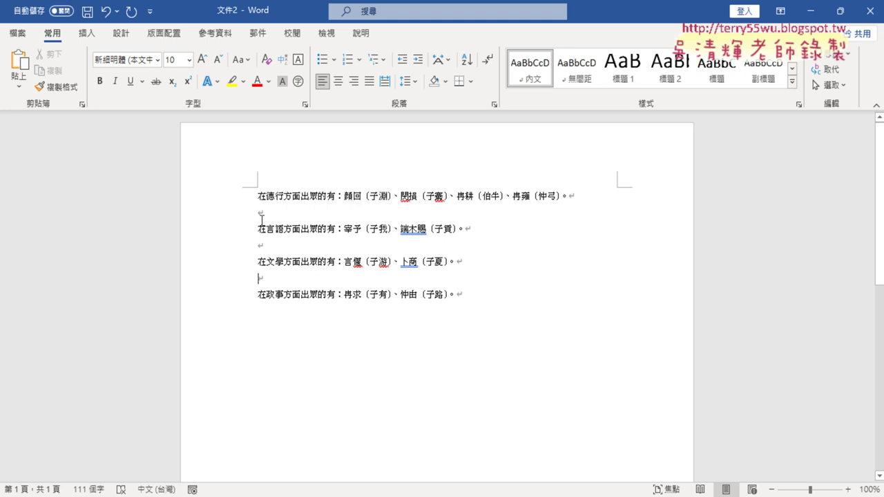
Column-select the opening words of all four lines, through the first name and its bracket
left_click_drag(371, 196, 238, 197)
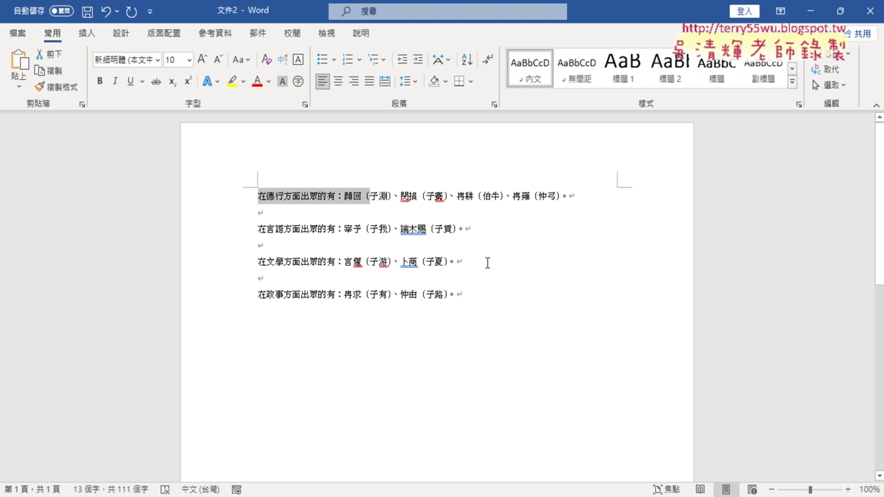
left_click(448, 350)
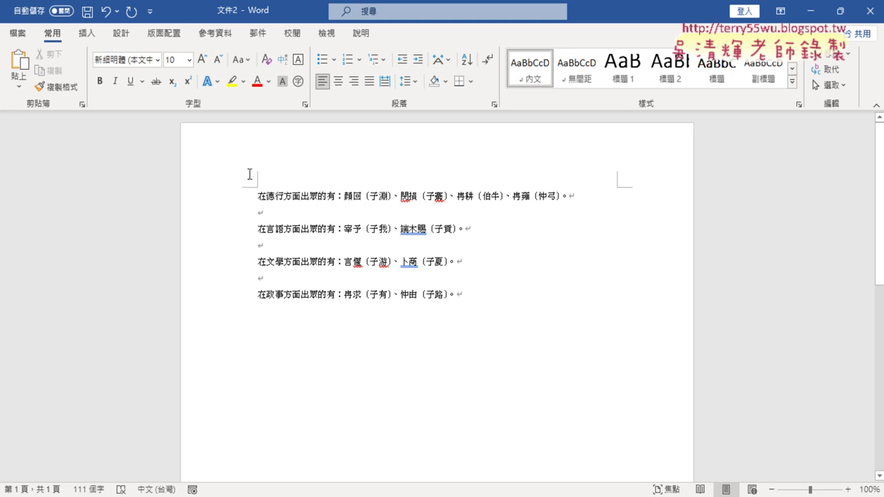
mouse_move(254, 185)
left_mouse_down("alt")
mouse_move(352, 241)
mouse_move(372, 308)
left_mouse_up("alt")
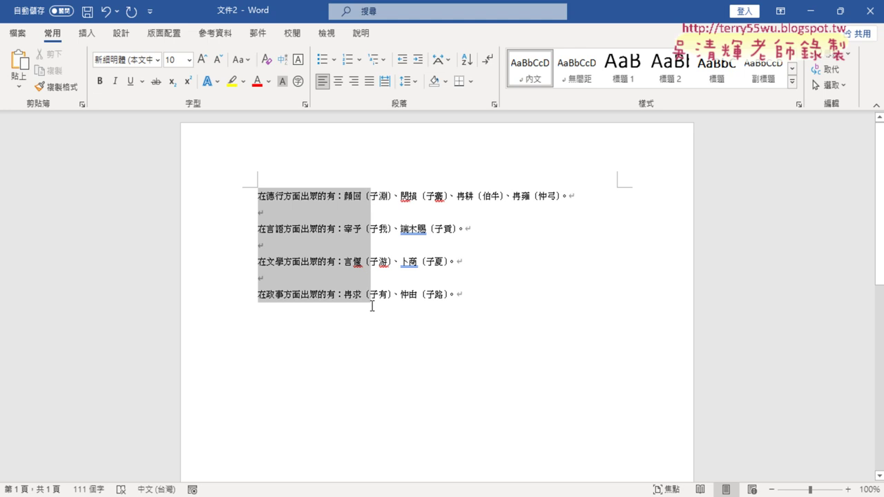
left_click_drag(372, 306, 372, 306, "alt")
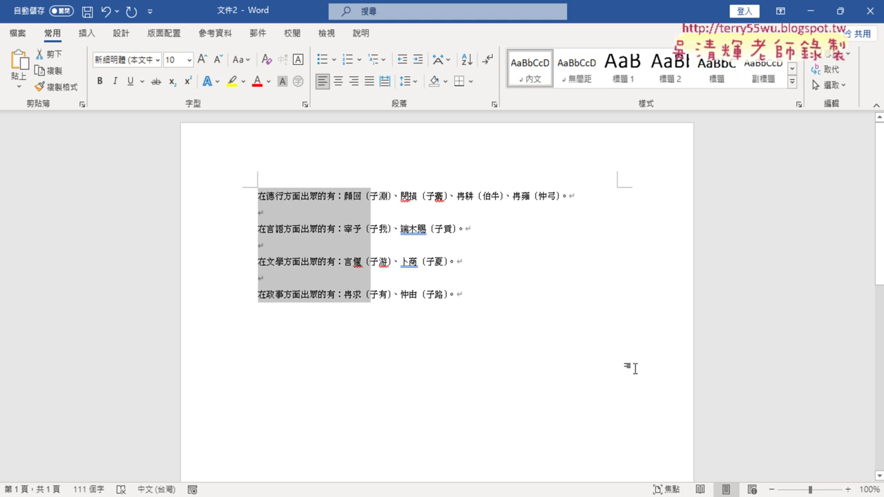
left_click(634, 368)
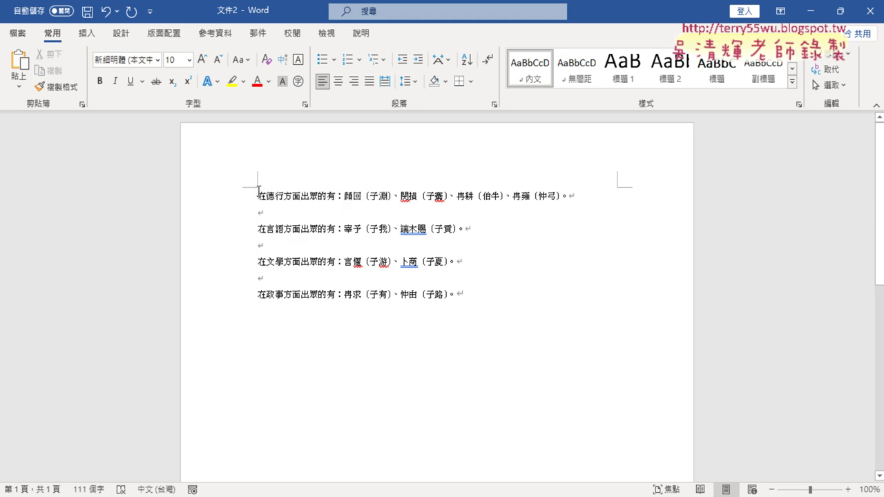
mouse_move(258, 191)
left_mouse_down()
mouse_move(372, 266)
mouse_move(370, 296)
left_mouse_up()
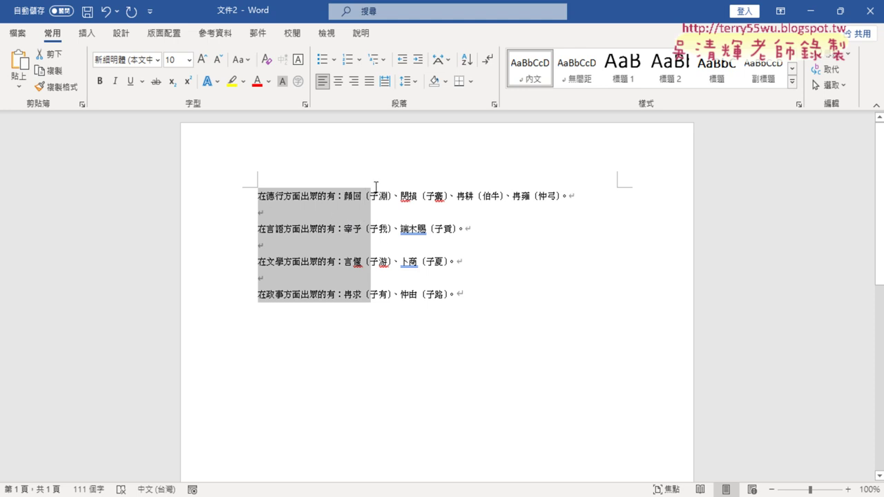
Delete the opening-word block and break the first line into 子淵, 子騫, 伯牛 and 仲弓
key("Delete")
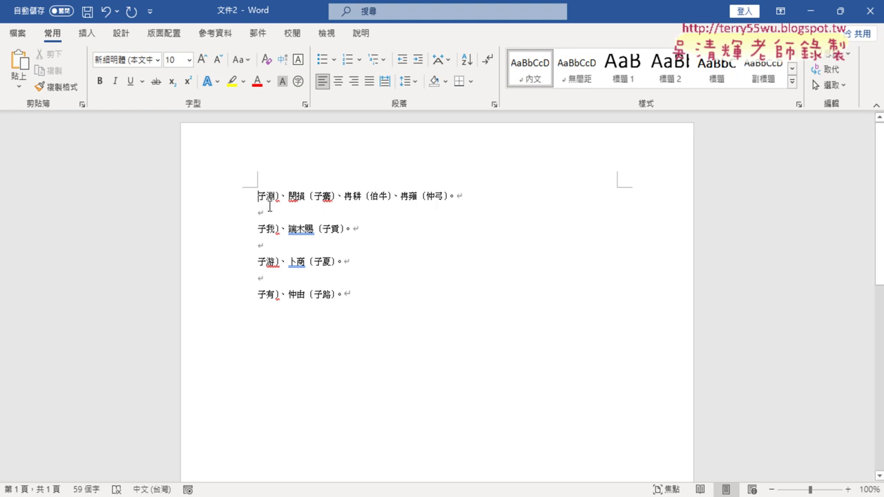
left_click_drag(276, 197, 312, 197)
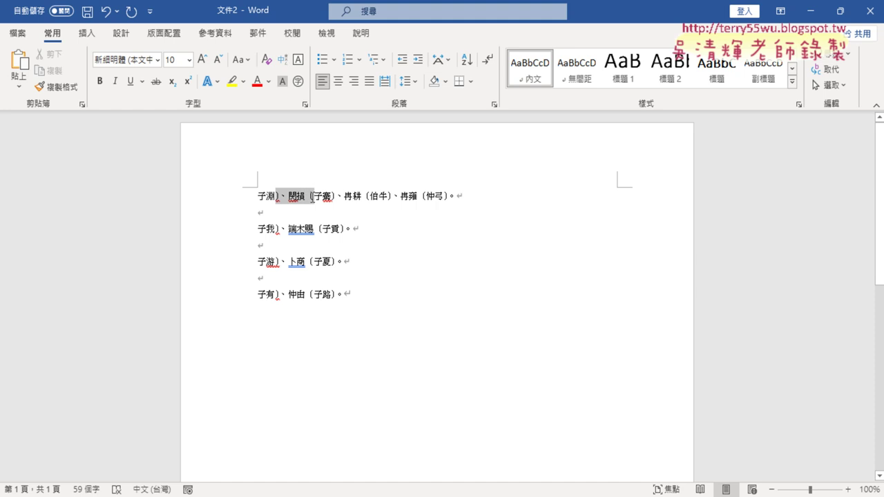
key("Return")
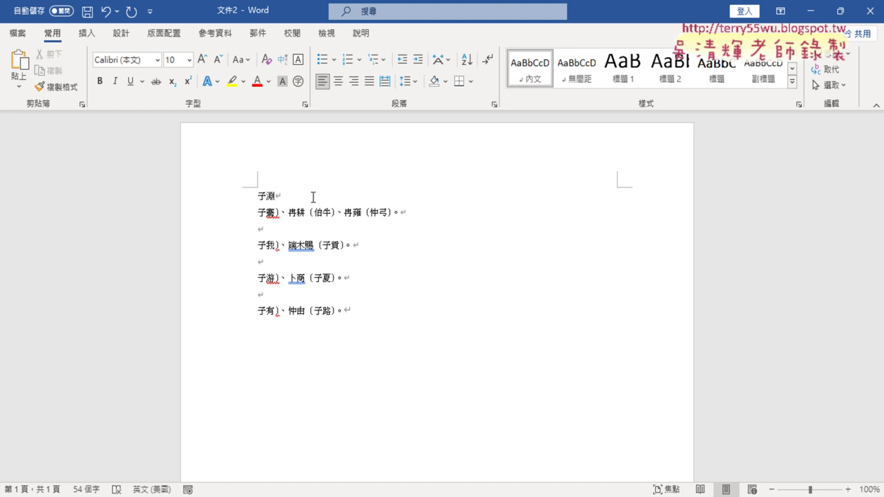
left_click_drag(276, 212, 315, 212)
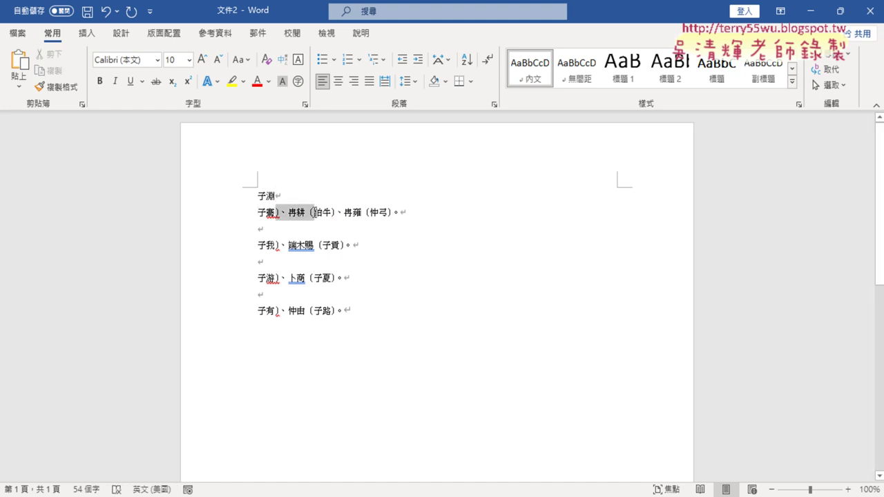
key("Return")
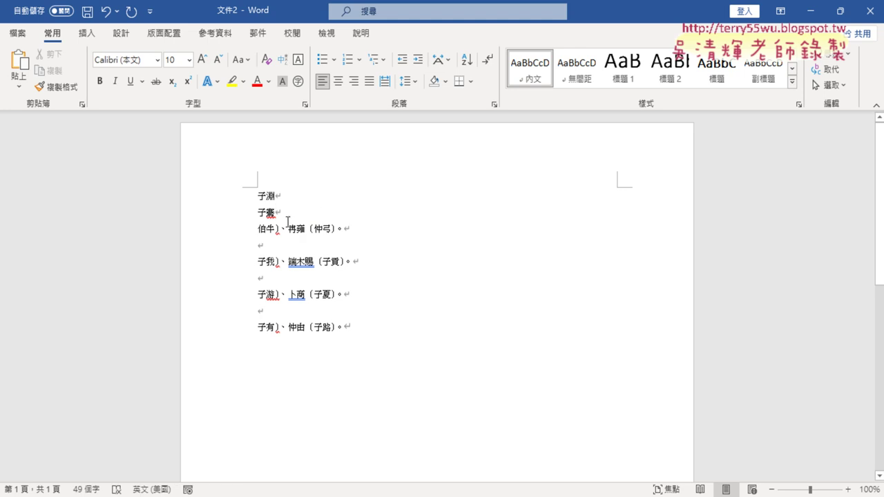
left_click_drag(276, 228, 315, 227)
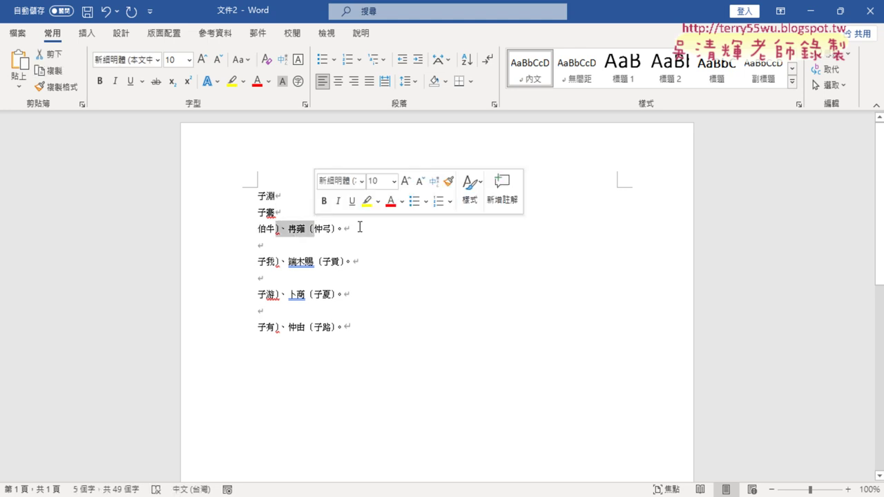
key("Return")
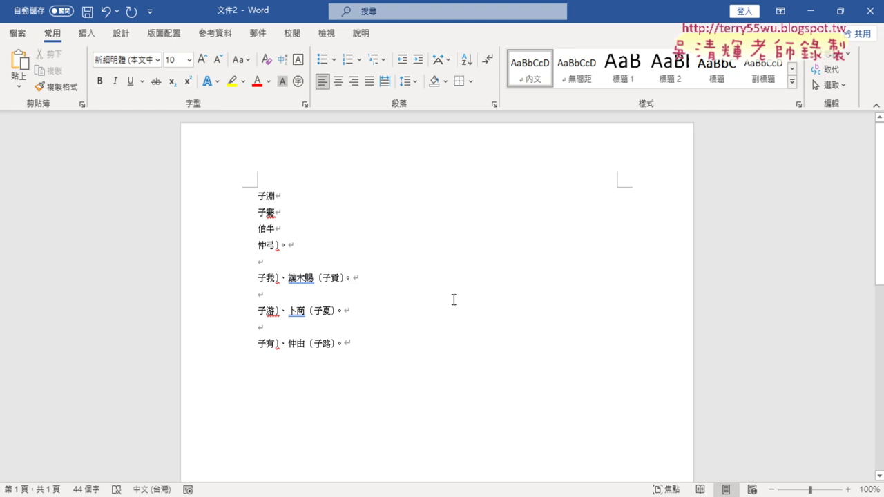
Copy the 13-name column, 顏回 through 子路, from the 文件1 document
mouse_move(523, 479)
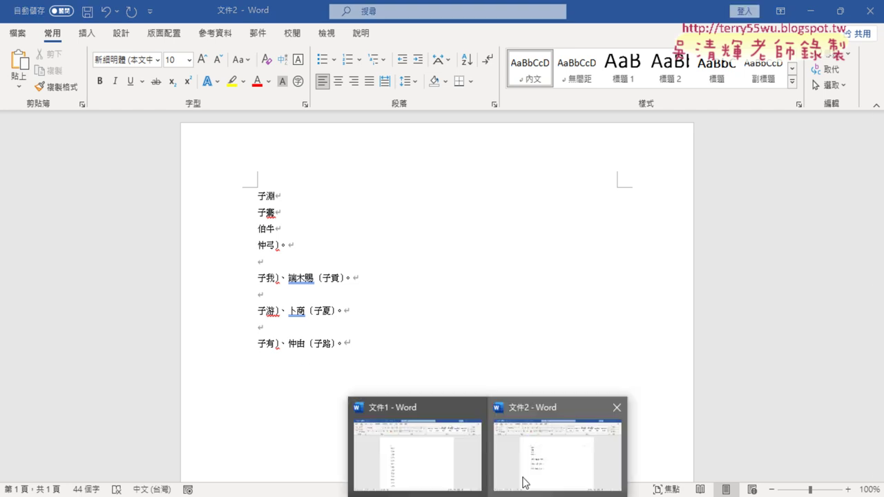
left_click(435, 465)
scroll(362, 351, "down", 2)
scroll(362, 351, "up", 1)
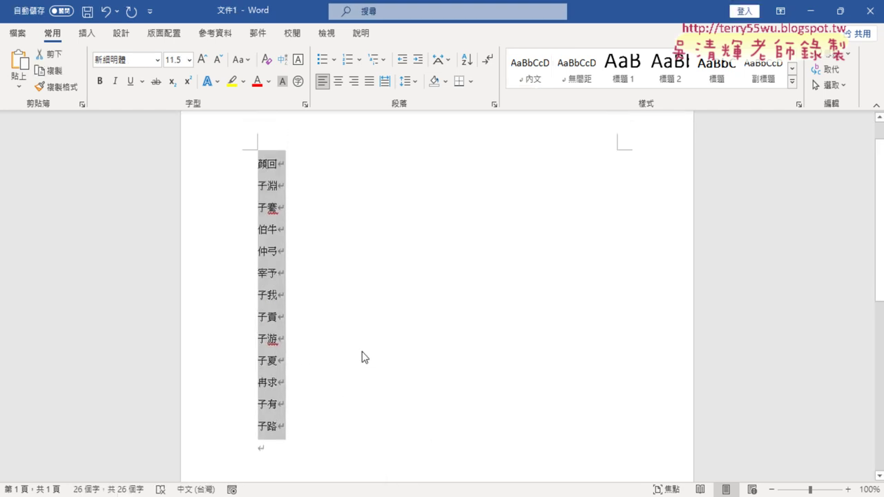
right_click(266, 261)
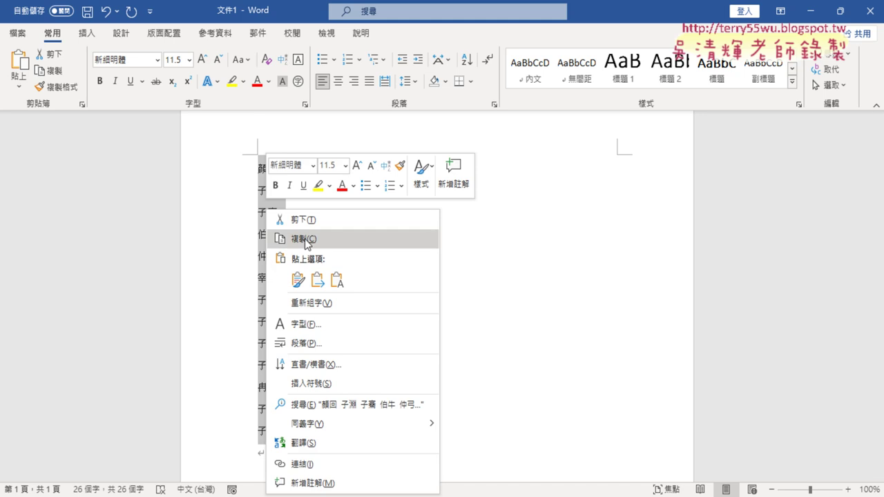
left_click(304, 236)
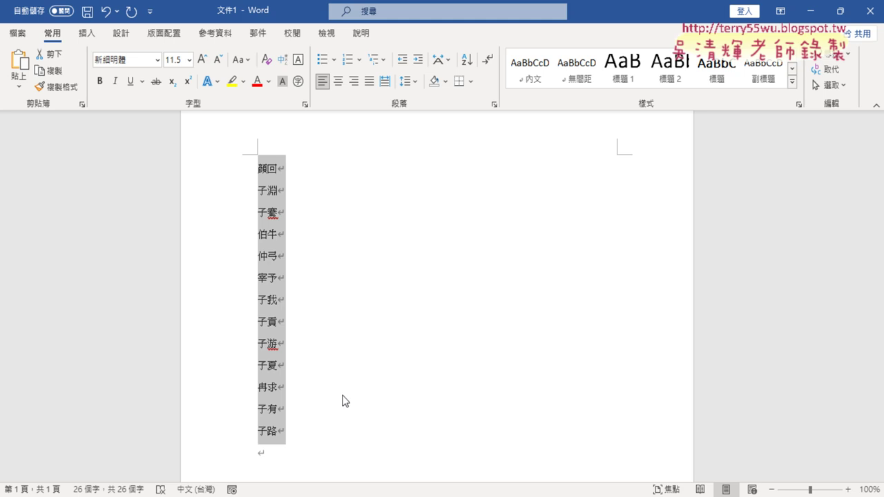
right_click(278, 309)
left_click(353, 33)
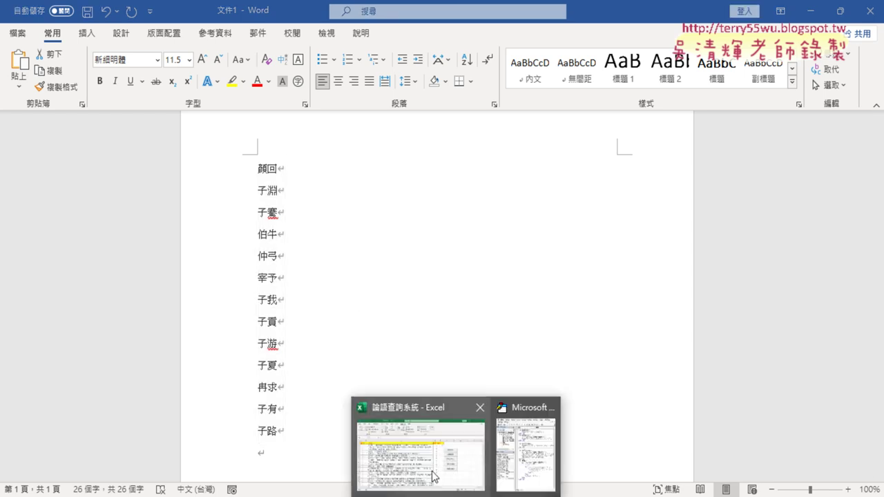
Add sheet 工作表1 with headers 弟子 and 數量, pasting the names into A2:A14
left_click(434, 475)
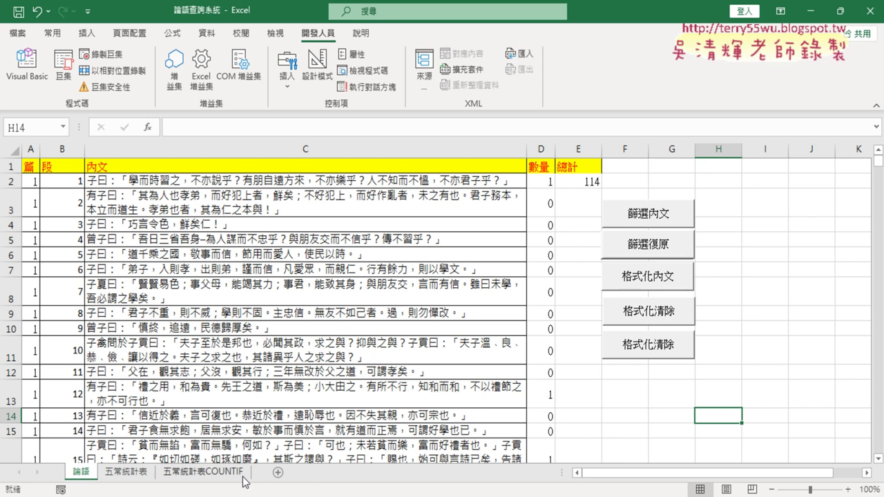
left_click(200, 475)
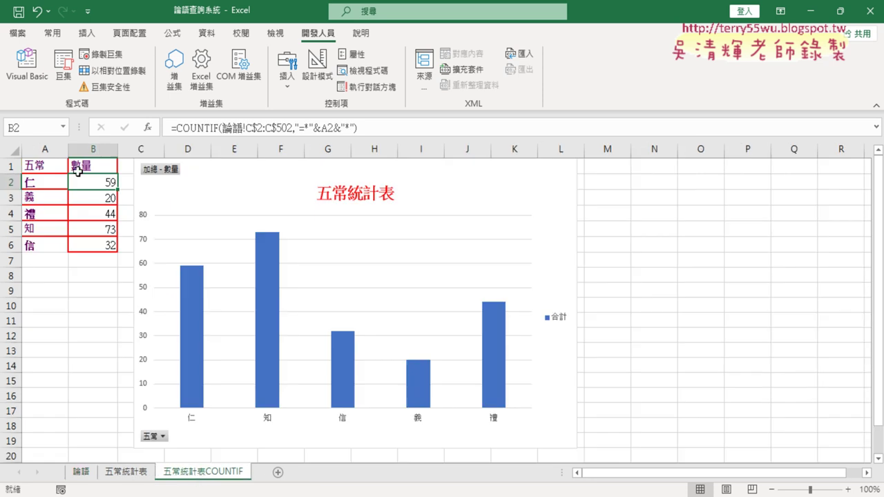
left_click(277, 471)
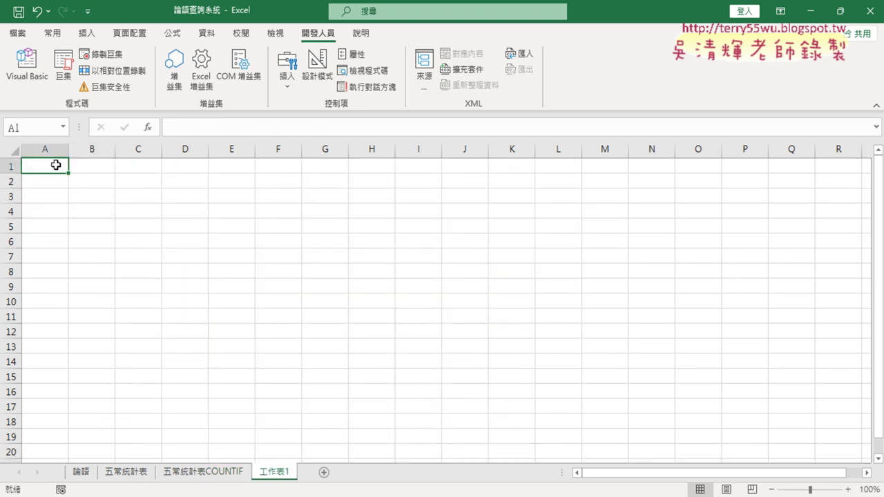
type("第")
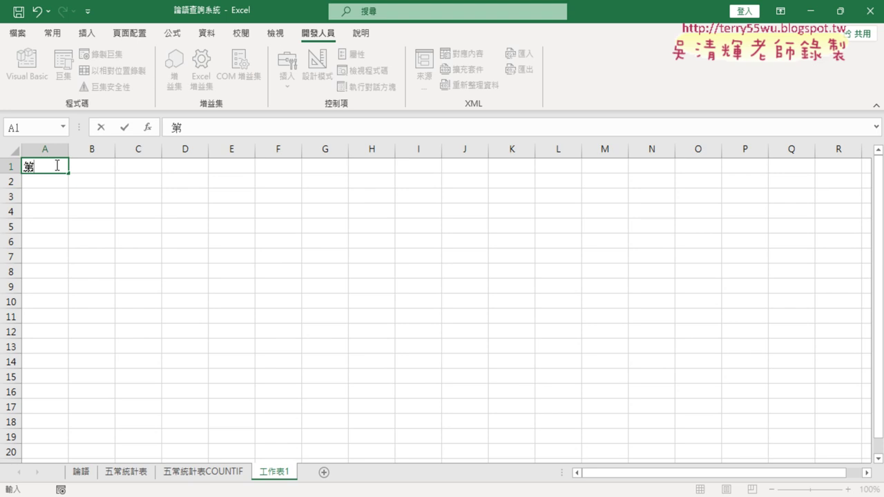
type("子")
key("Return")
key("Tab")
type("ㄕㄨ")
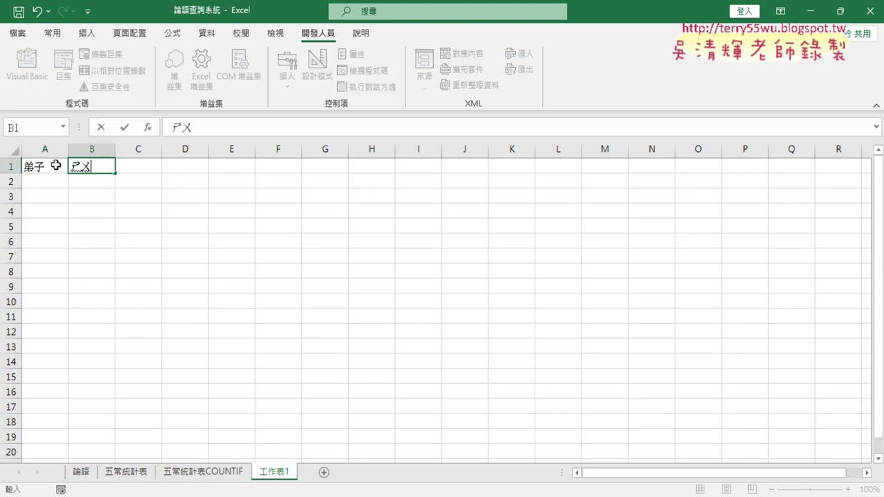
type("數量")
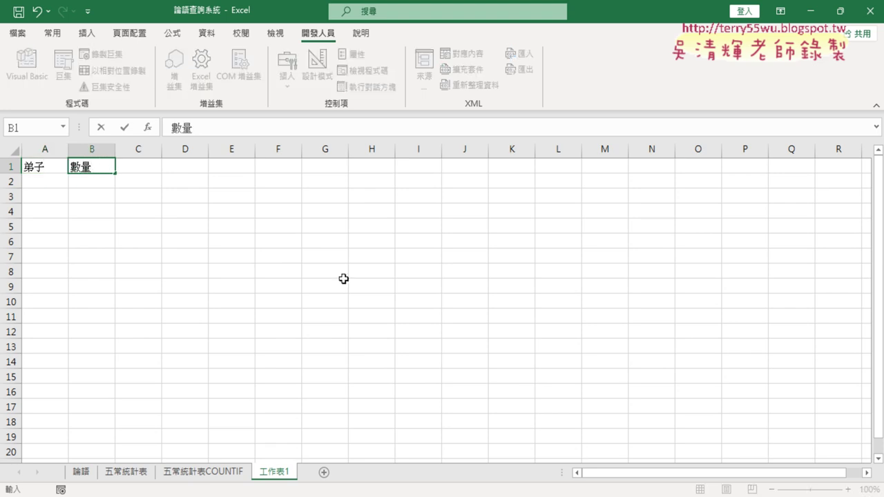
left_click(30, 184)
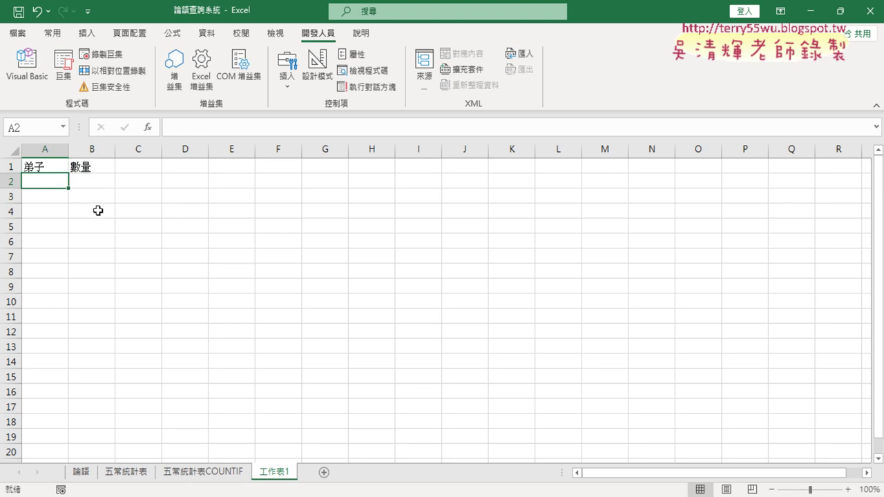
type("顏回 子淵 子騫 伯牛 仲弓 宰予 子我 子貢 子游 子夏 冉求 子有 子路")
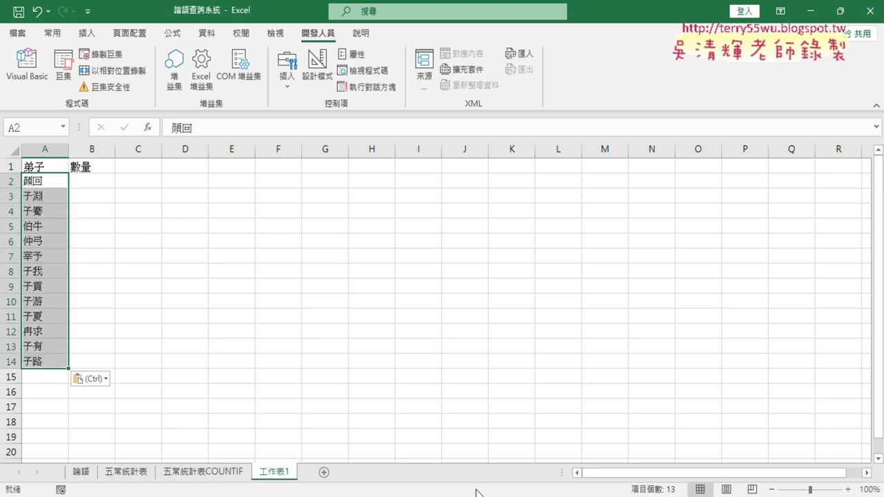
Compare Word's name list in a window over the sheet, then hide Word again
mouse_move(483, 492)
left_click(436, 462)
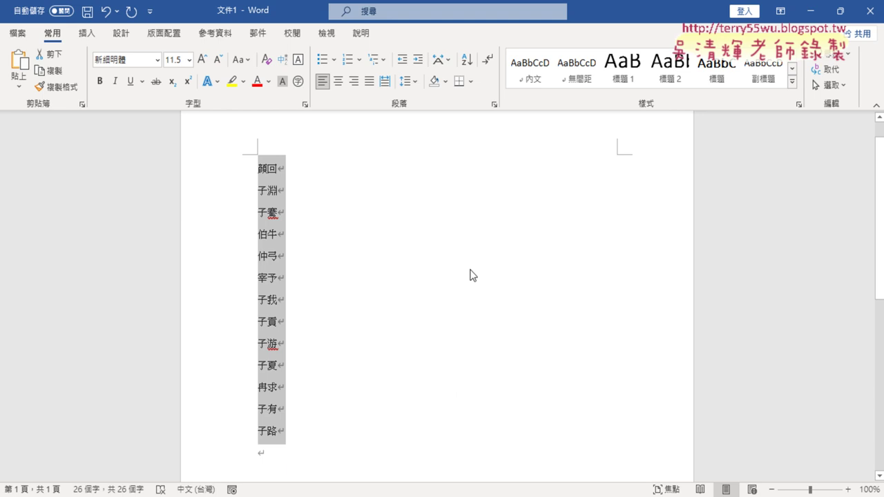
mouse_move(628, 9)
left_mouse_down()
mouse_move(504, 58)
mouse_move(685, 59)
left_mouse_up()
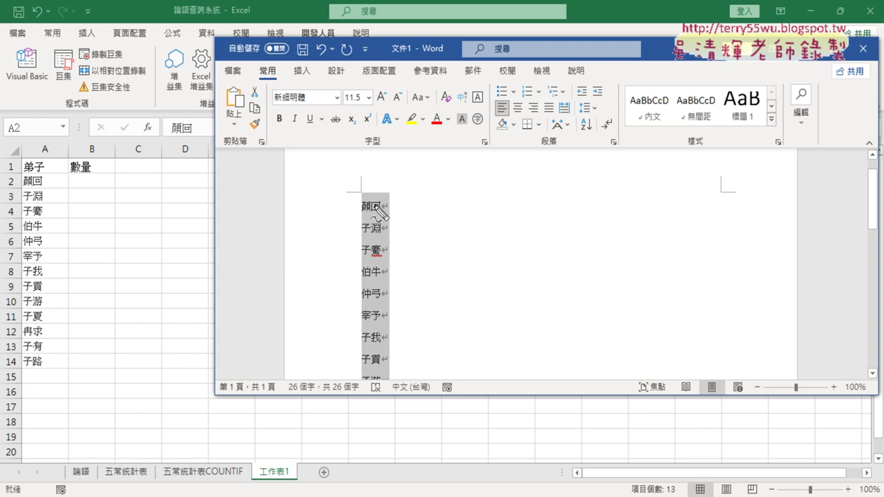
left_click_drag(357, 196, 353, 377)
mouse_move(360, 185)
left_mouse_down()
mouse_move(384, 188)
mouse_move(385, 384)
left_mouse_up()
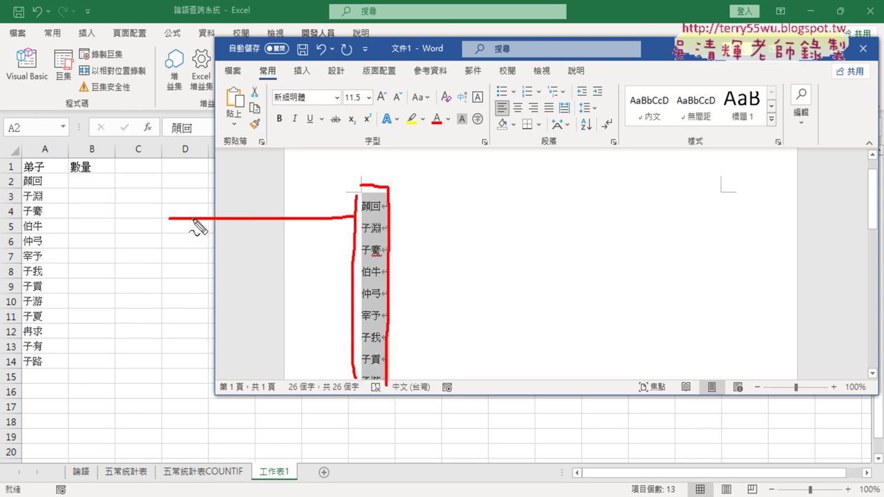
mouse_move(356, 218)
left_mouse_down()
mouse_move(50, 220)
mouse_move(75, 229)
left_mouse_up()
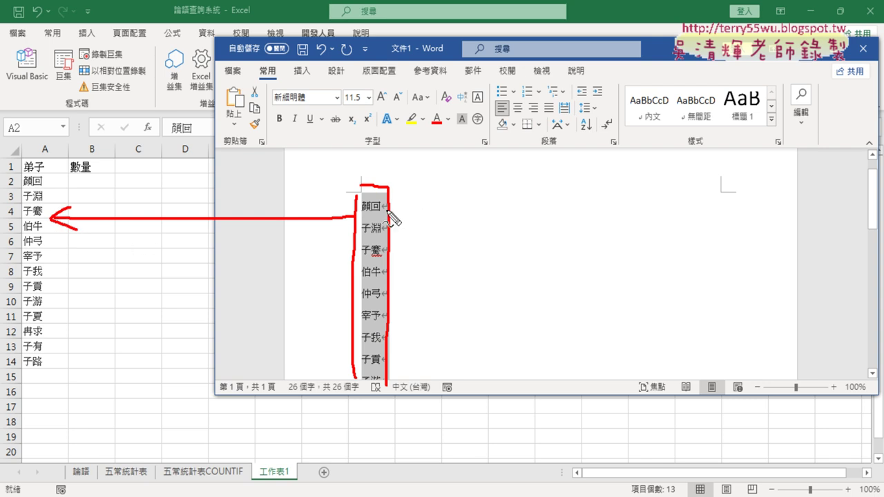
mouse_move(378, 207)
left_mouse_down()
mouse_move(394, 218)
mouse_move(386, 262)
left_mouse_up()
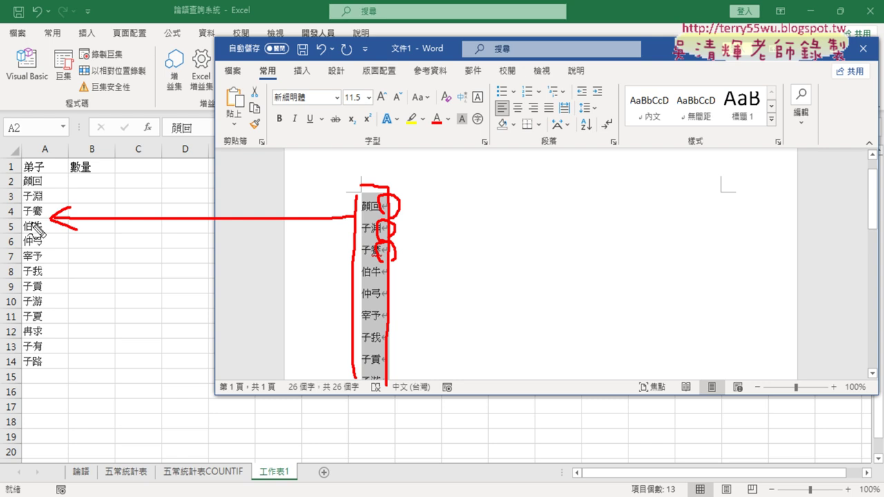
key("Escape")
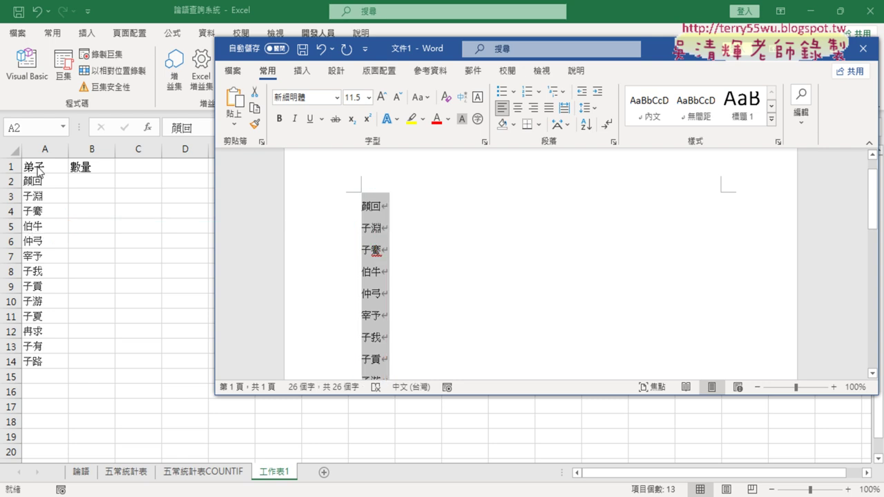
key("alt+Tab")
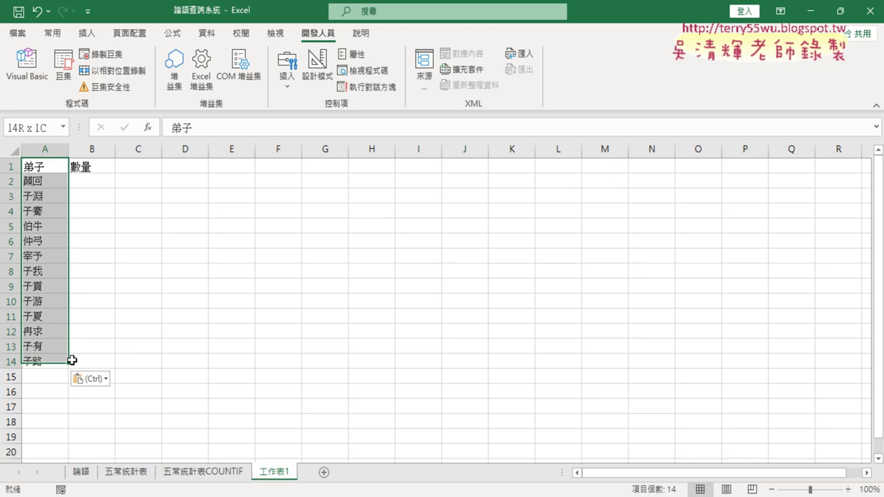
Apply All Borders to the table A1:B14
left_click_drag(46, 181, 88, 360)
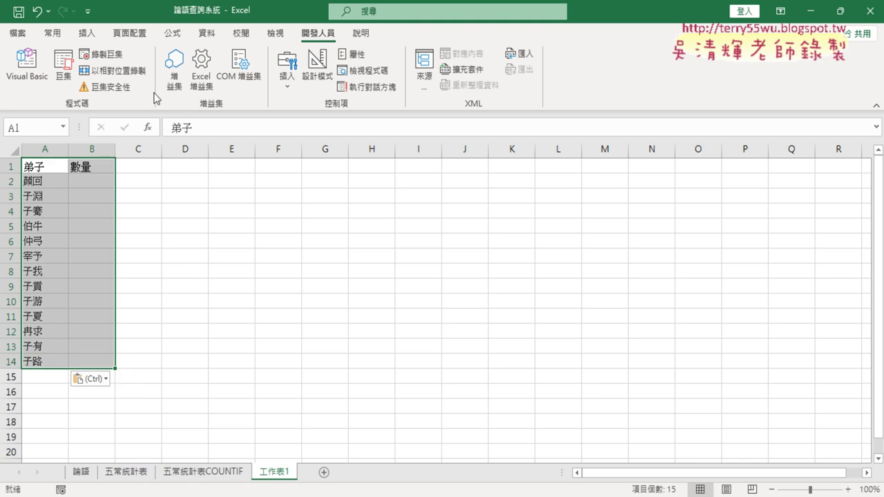
left_click(52, 33)
left_click(147, 80)
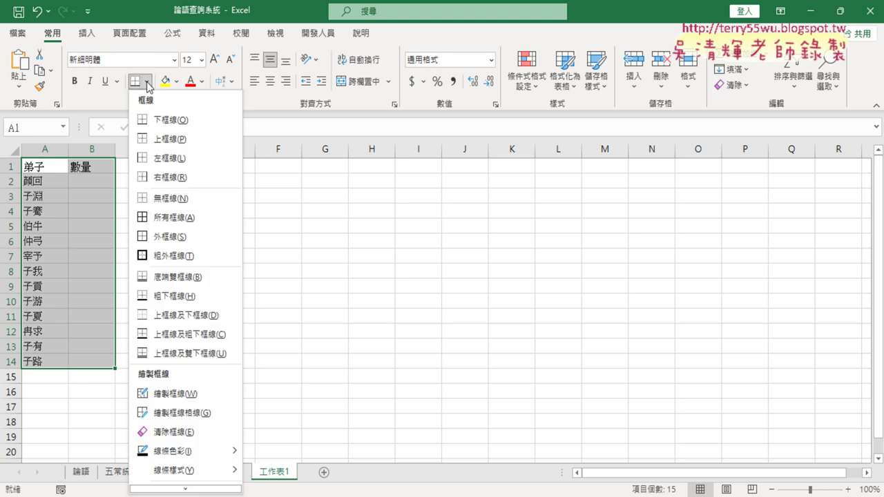
left_click(172, 225)
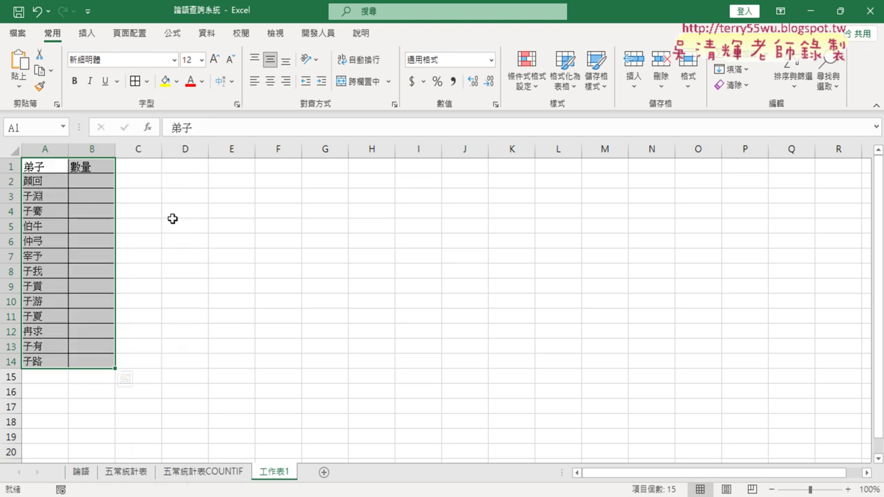
Format header cells A1:B1 with yellow fill and red text
left_click_drag(34, 166, 87, 167)
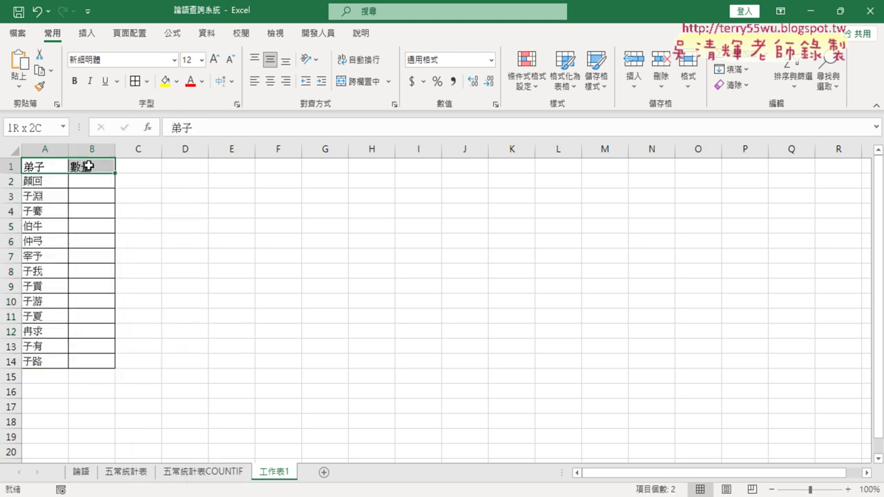
left_click(165, 81)
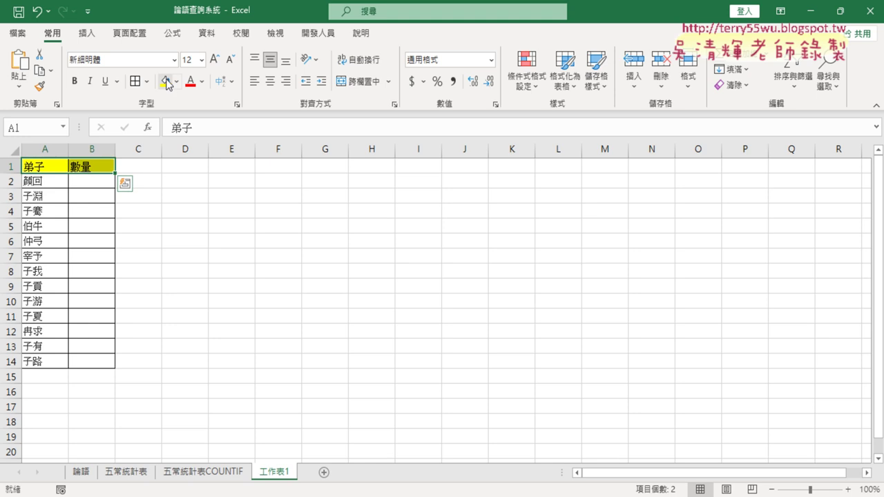
left_click(190, 78)
left_click(212, 229)
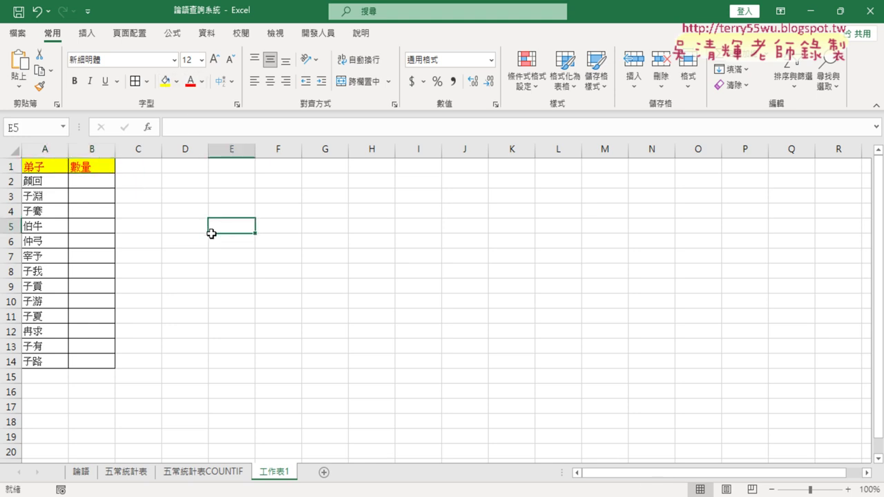
left_click(88, 183)
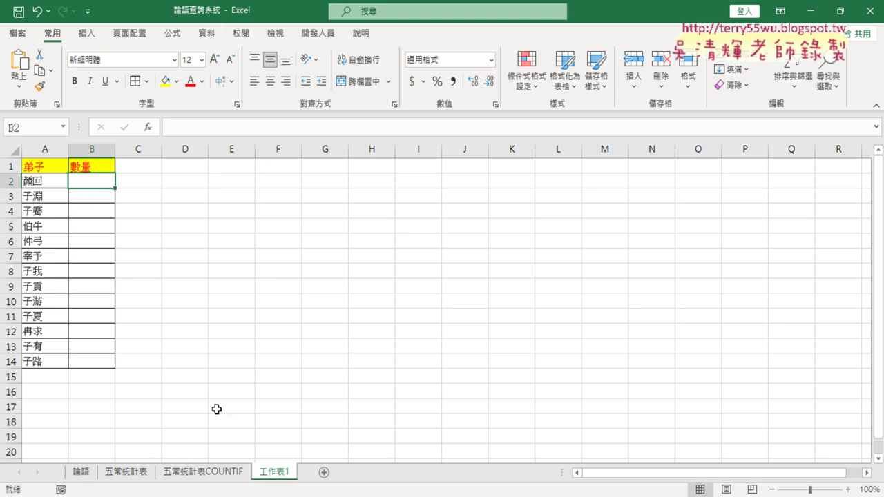
Check the 五常統計表COUNTIF and 論語 sheets, then return to 工作表1 with the disciple list
left_click(187, 473)
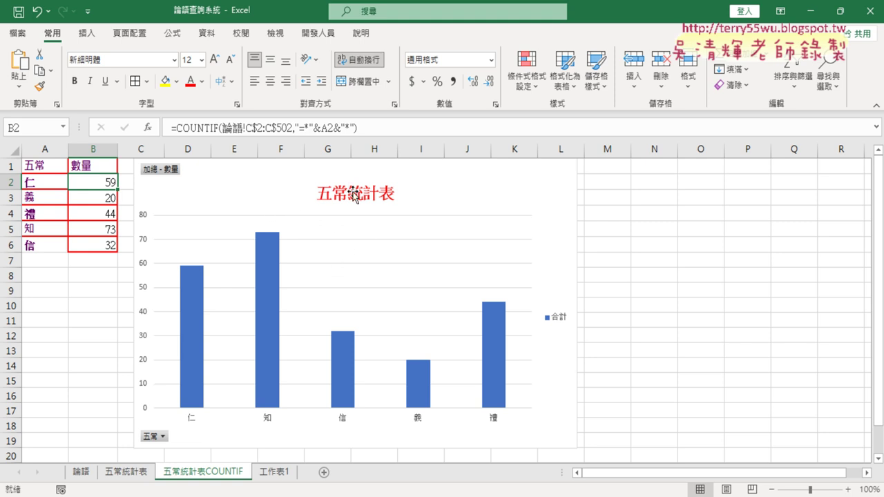
left_click(274, 473)
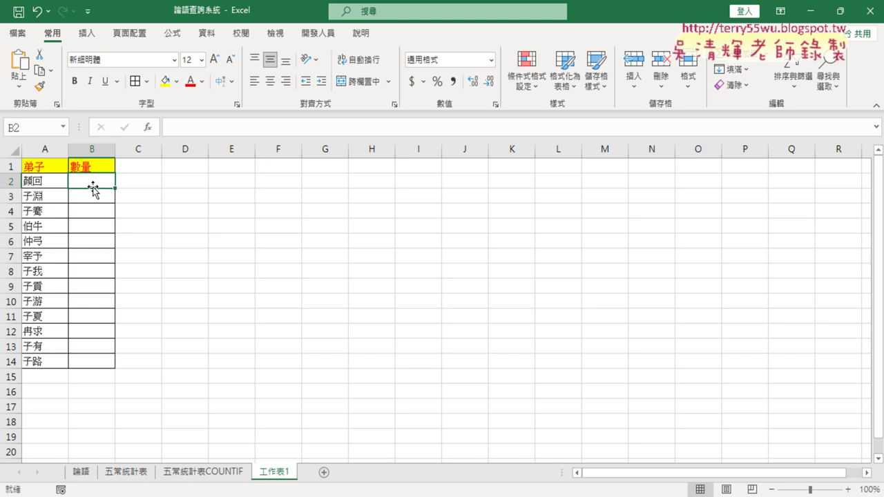
left_click(84, 476)
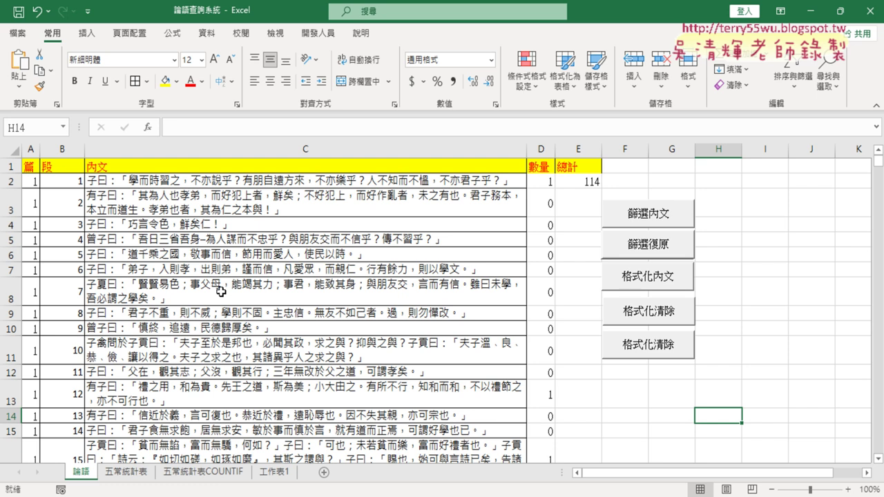
left_click(276, 473)
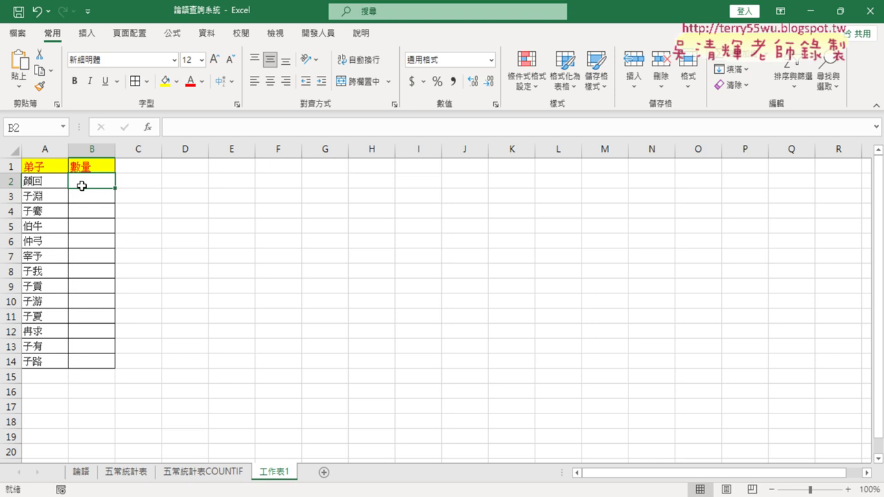
Insert the COUNTIF function from the 統計 category into cell B2
left_click(147, 127)
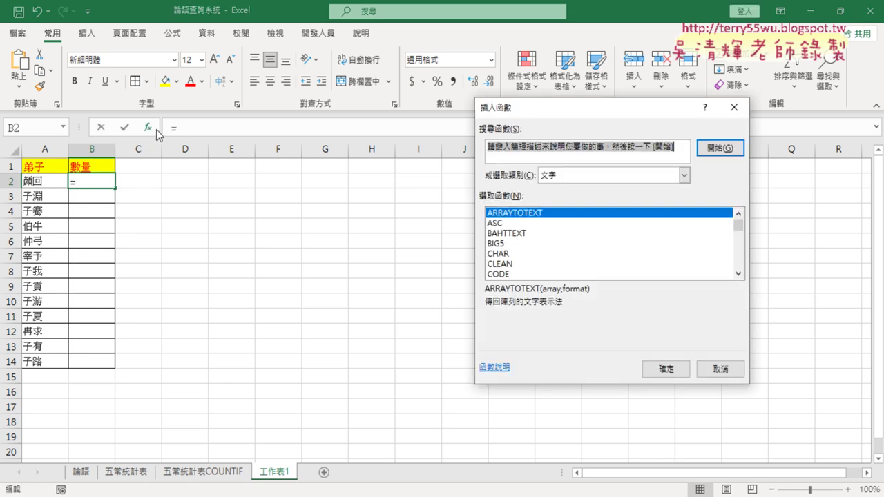
left_click(610, 176)
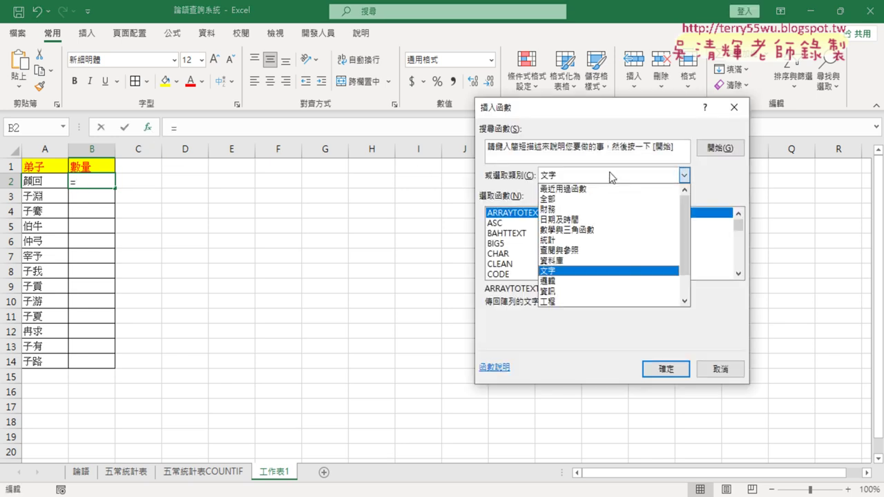
left_click(612, 240)
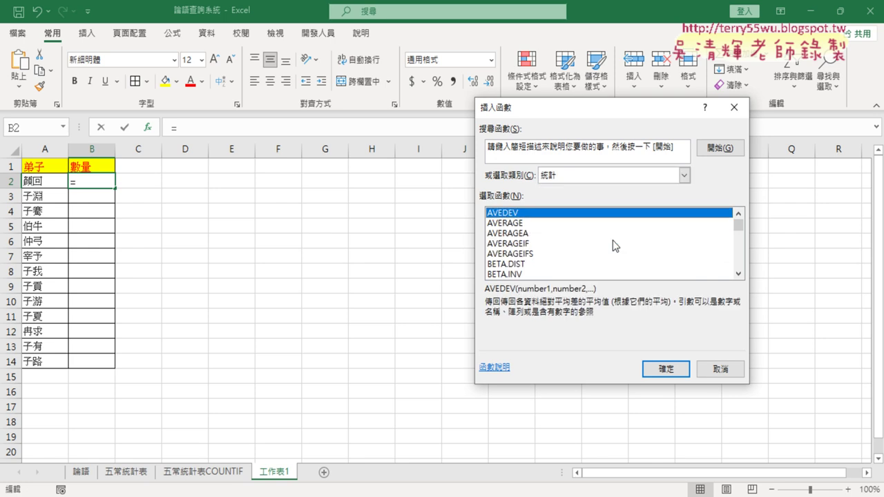
left_click(738, 273)
scroll(741, 276, "down", 1)
scroll(740, 276, "down", 1)
scroll(741, 276, "down", 1)
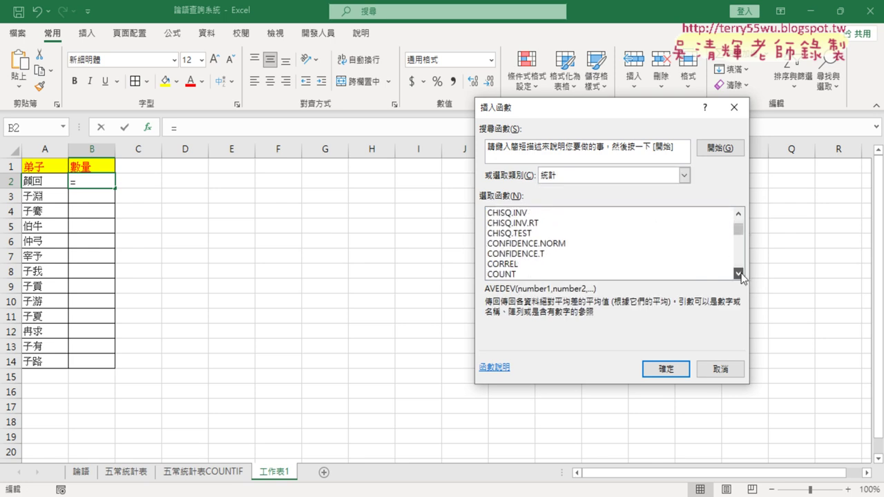
scroll(741, 276, "down", 1)
left_click(738, 274)
left_click(738, 273)
left_click(515, 254)
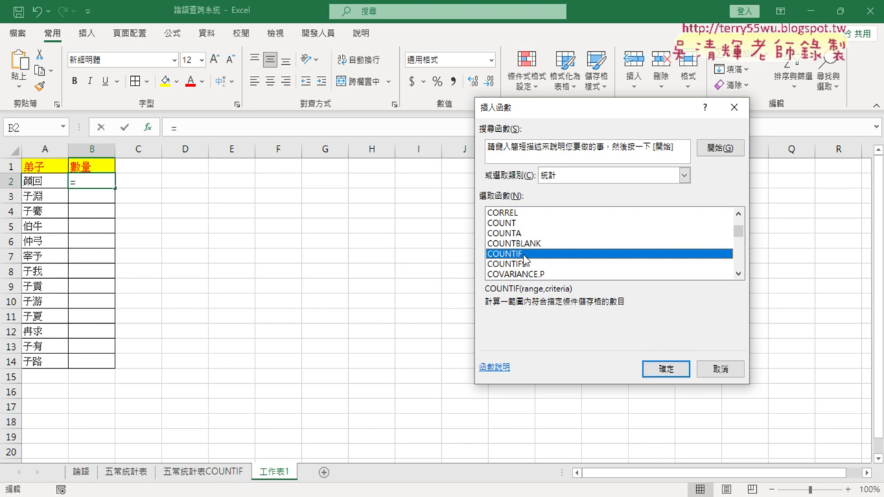
left_click(667, 368)
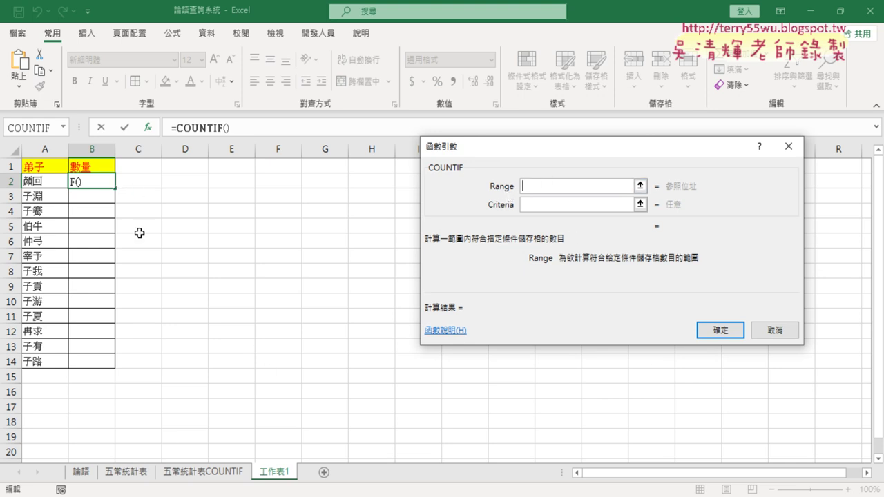
Set the COUNTIF range to 論語 column C2:C502, adding $ to lock both row numbers
left_click(81, 472)
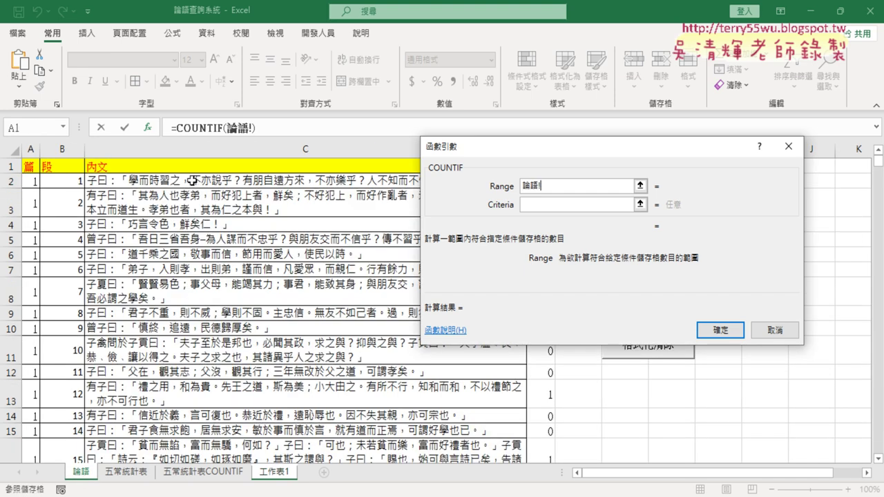
left_click(227, 182)
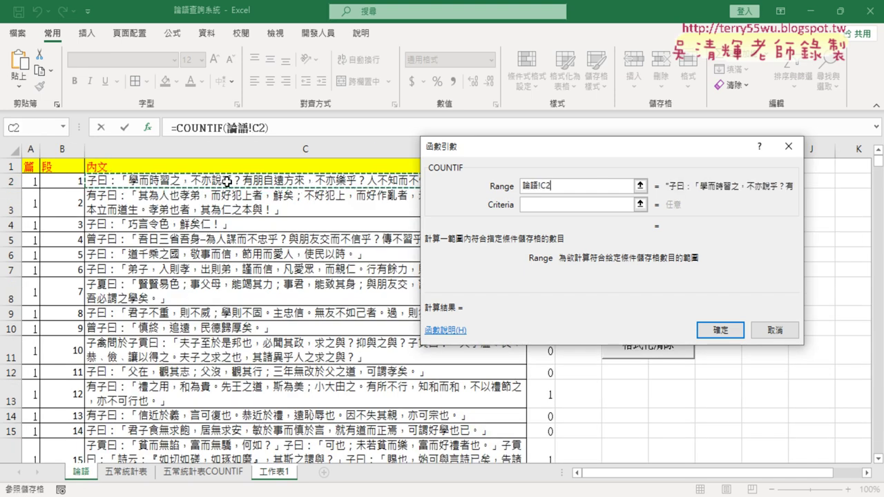
key("ctrl+shift+Down")
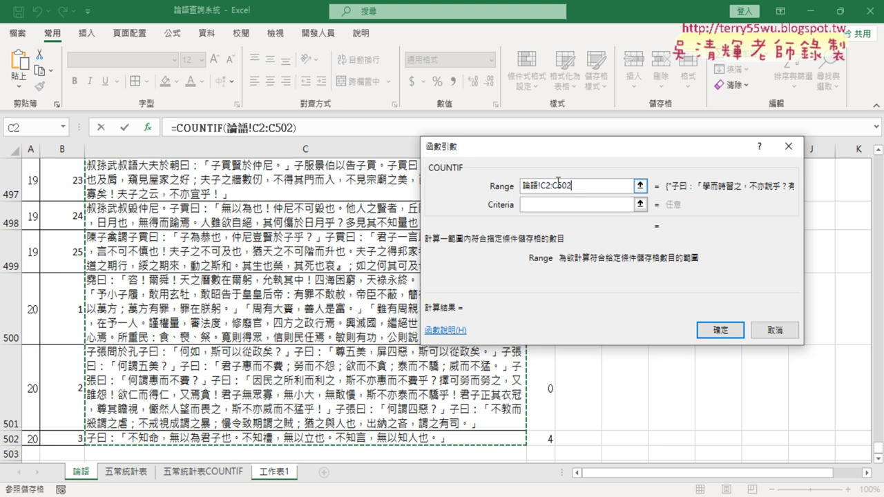
left_click(587, 187)
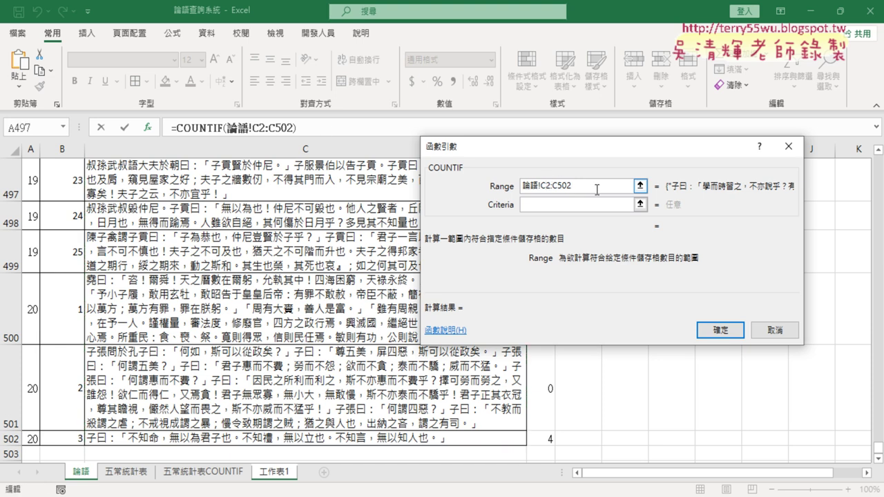
type("$")
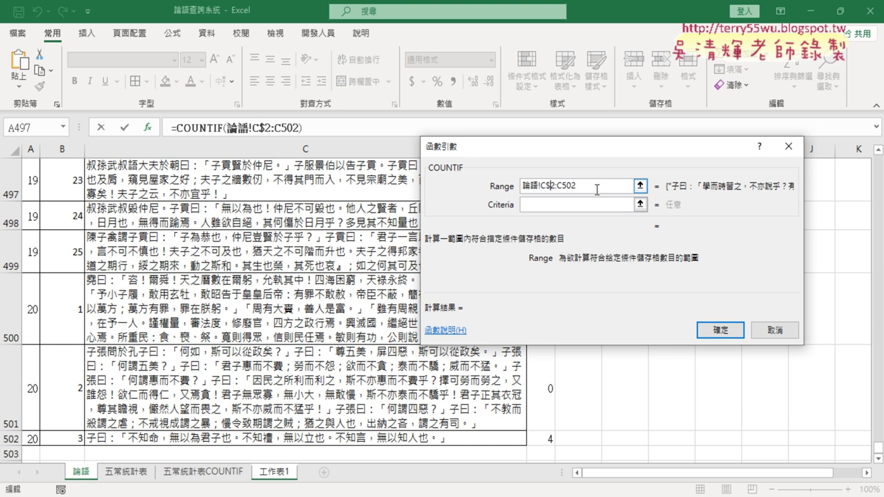
left_click(562, 185)
type("$")
left_click(547, 205)
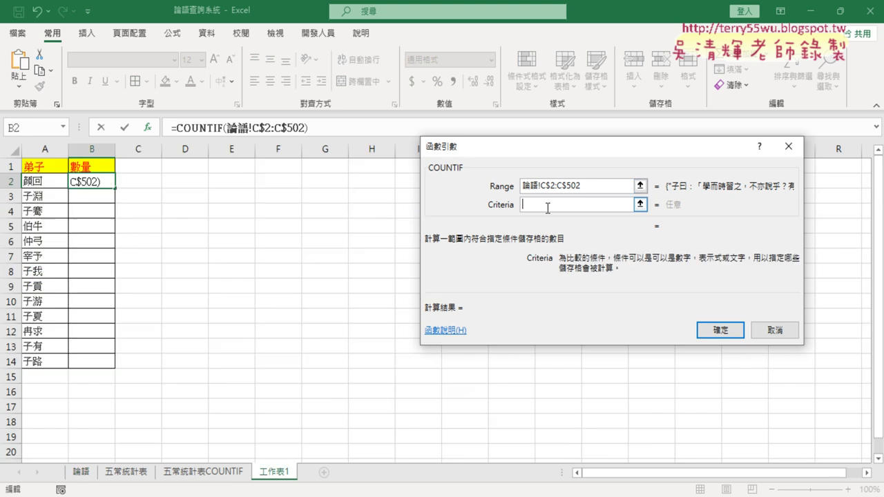
Build the COUNTIF criteria as "=*"& joined to the disciple name in A2
left_click(40, 183)
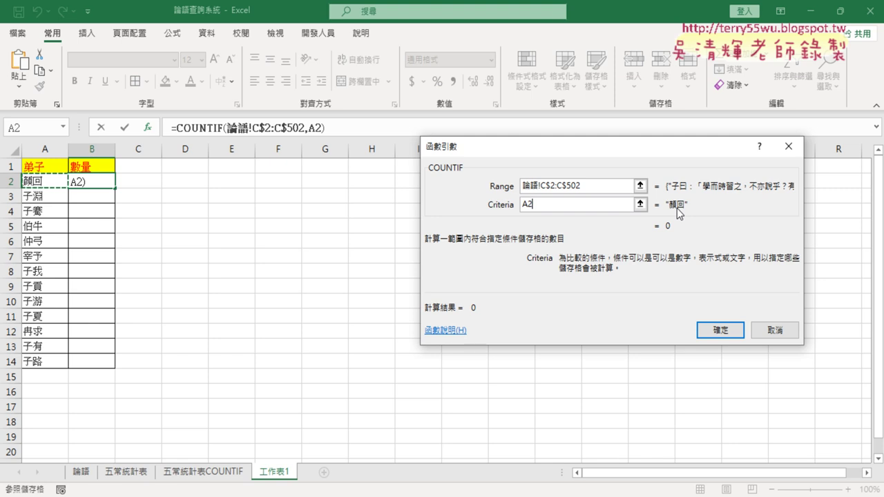
left_click(523, 204)
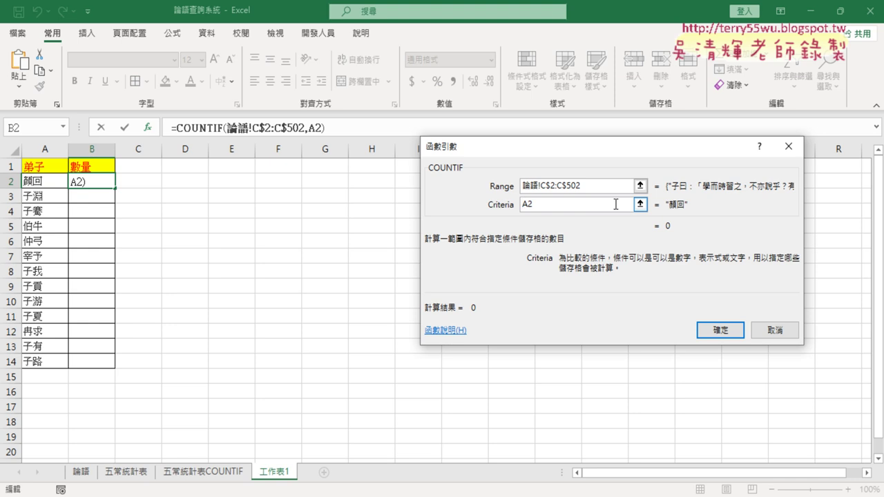
type("\"")
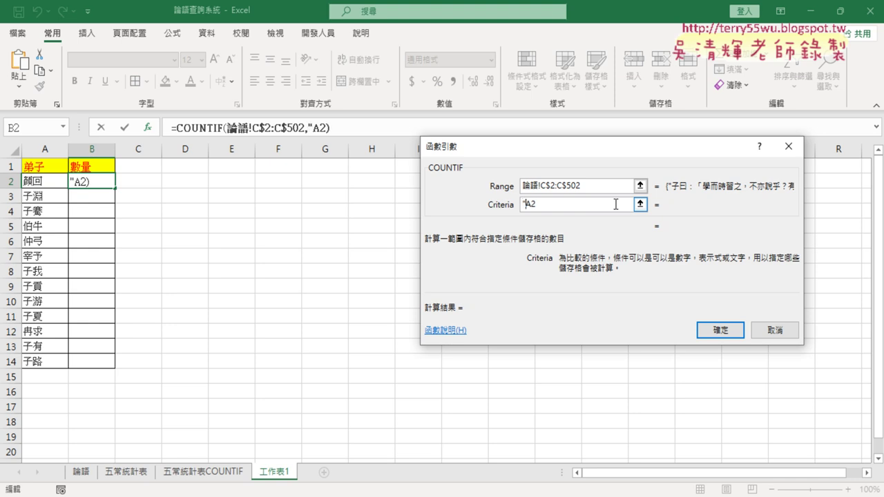
type("\"")
key("Left")
type("ㄦ")
key("BackSpace")
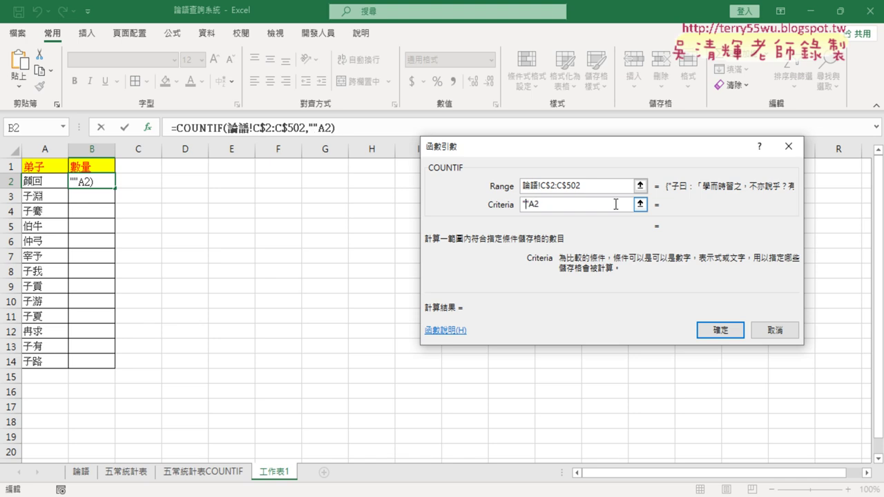
type("=")
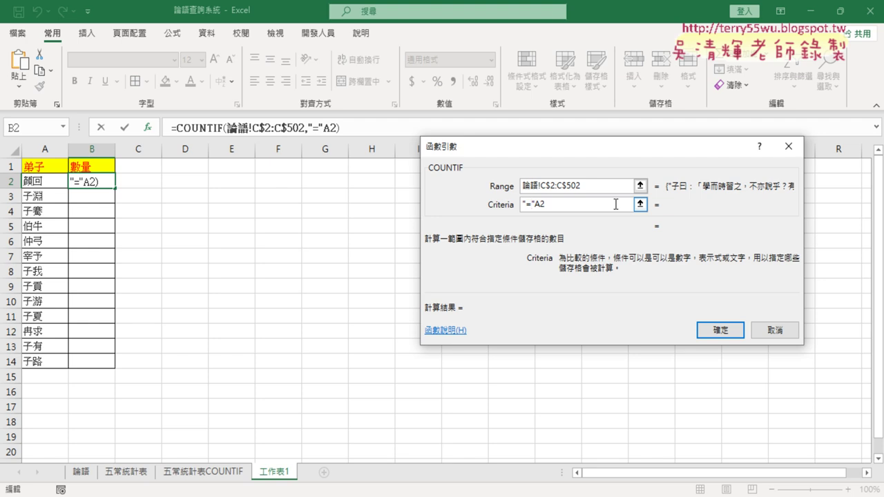
type("*")
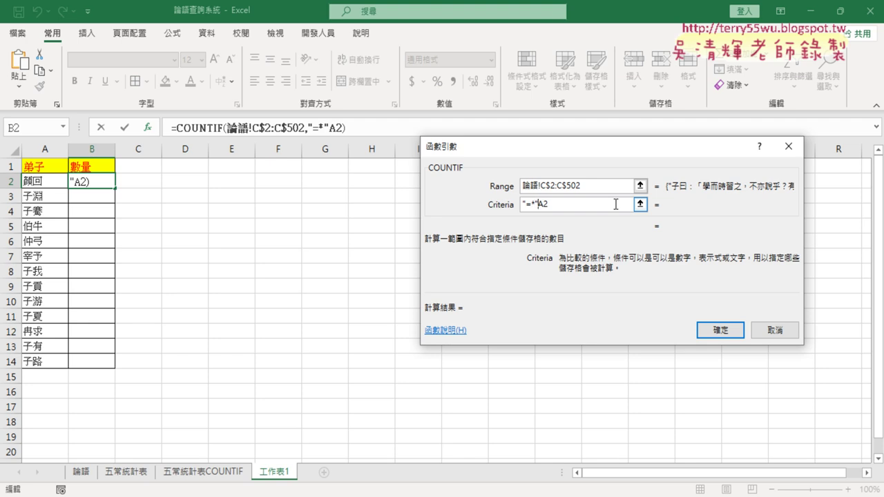
type("&")
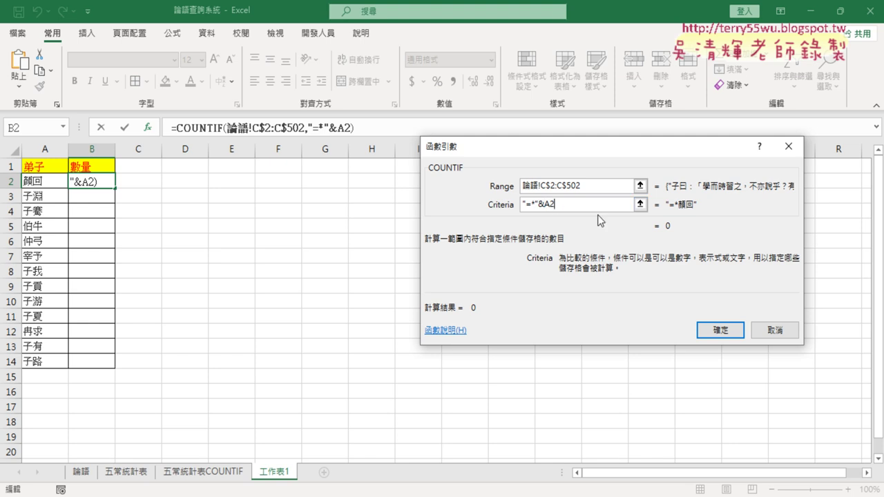
Complete the criteria as "=*"&A2&"*" and confirm, giving 2 for 顏回 in B2
type("&\"*\"\"")
type("*")
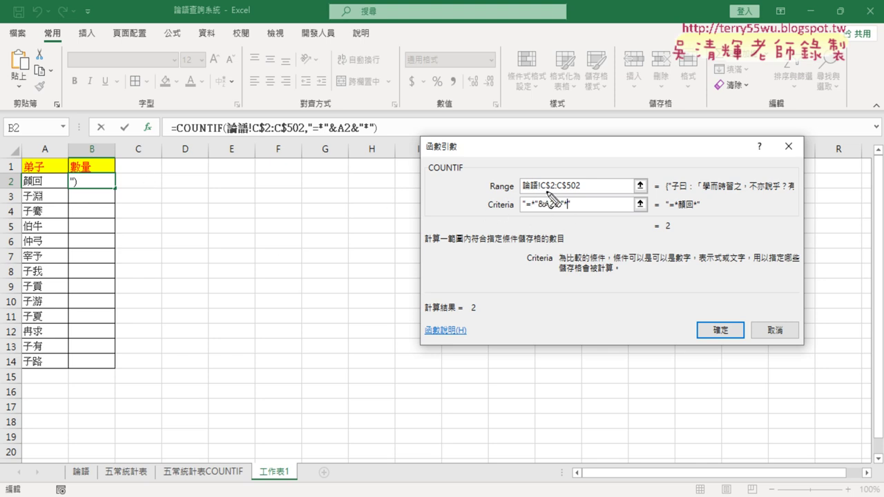
left_click_drag(544, 191, 569, 192)
mouse_move(111, 198)
left_mouse_down()
mouse_move(119, 182)
mouse_move(117, 295)
mouse_move(132, 280)
left_mouse_up()
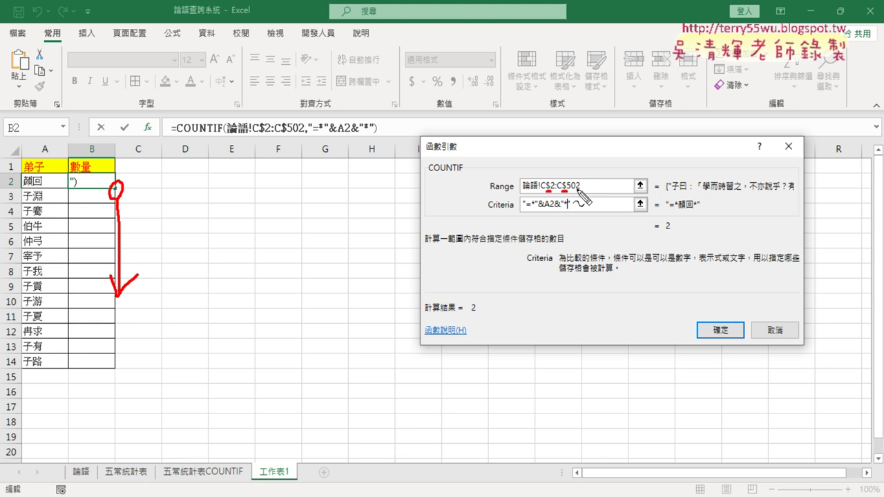
key("Escape")
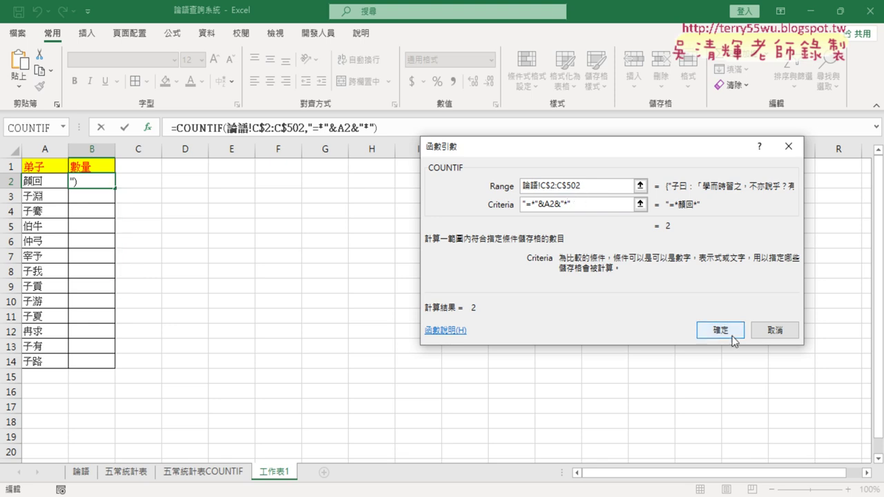
left_click(733, 338)
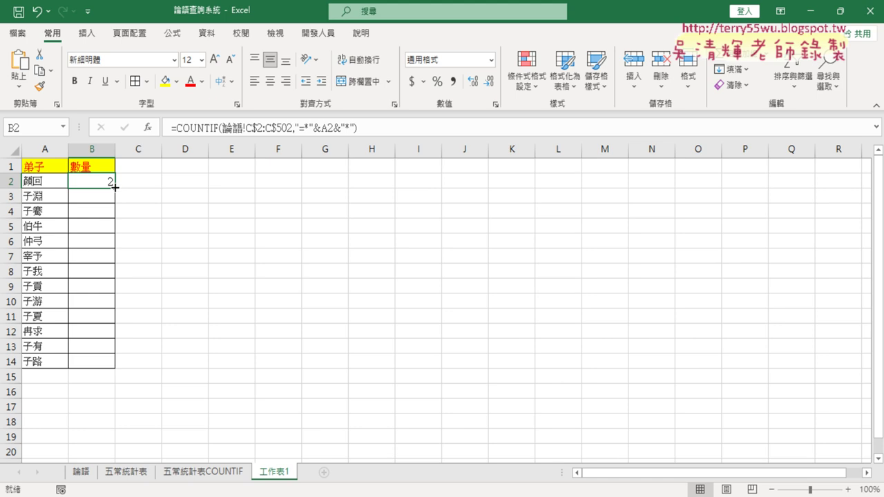
Copy B2's COUNTIF down to B14, giving counts such as 子貢 35 and 子路 32
left_click_drag(114, 187, 110, 377)
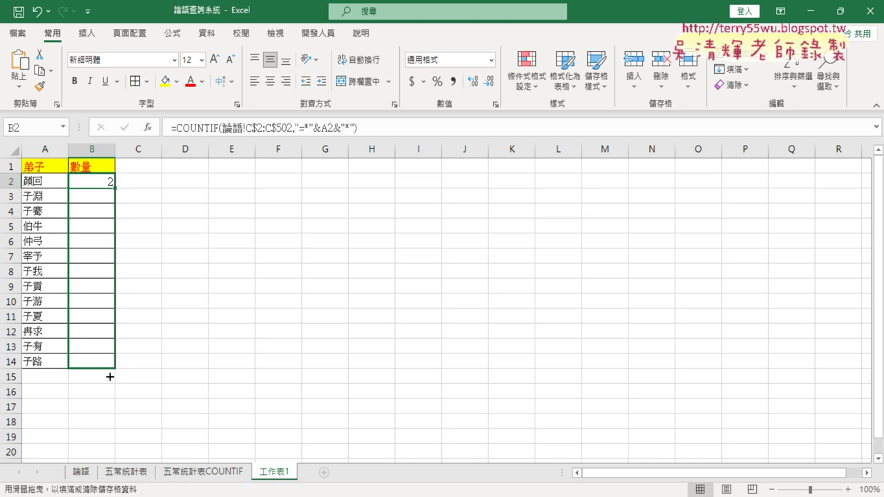
left_click_drag(110, 376, 110, 376)
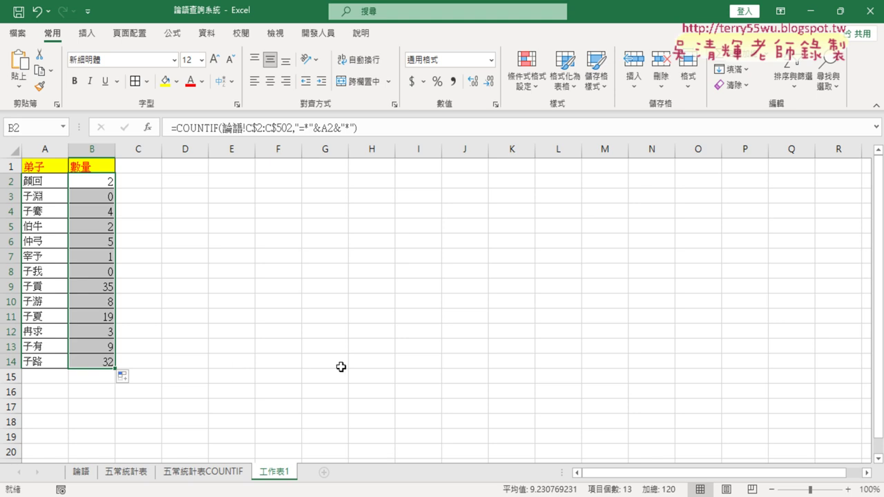
left_click(39, 361)
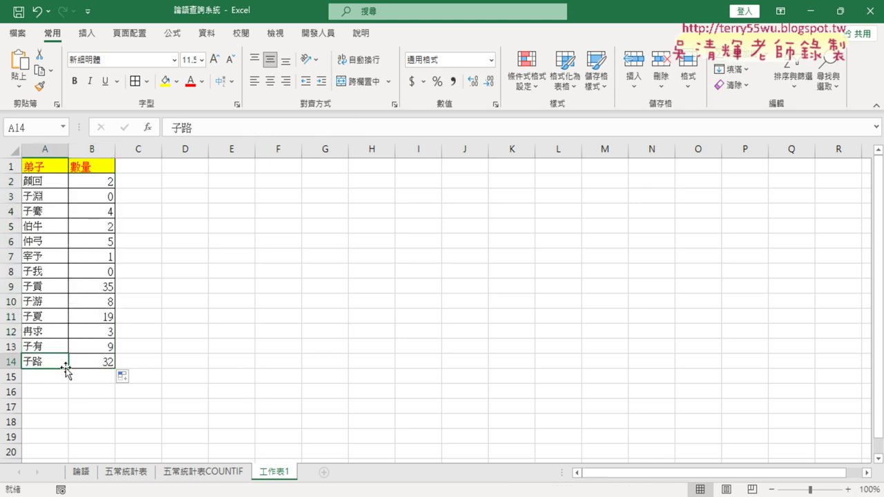
Add the disciple names 子張 in A15 and 曾子 in A16 below 子路
left_click_drag(60, 366, 43, 376)
double_click(43, 377)
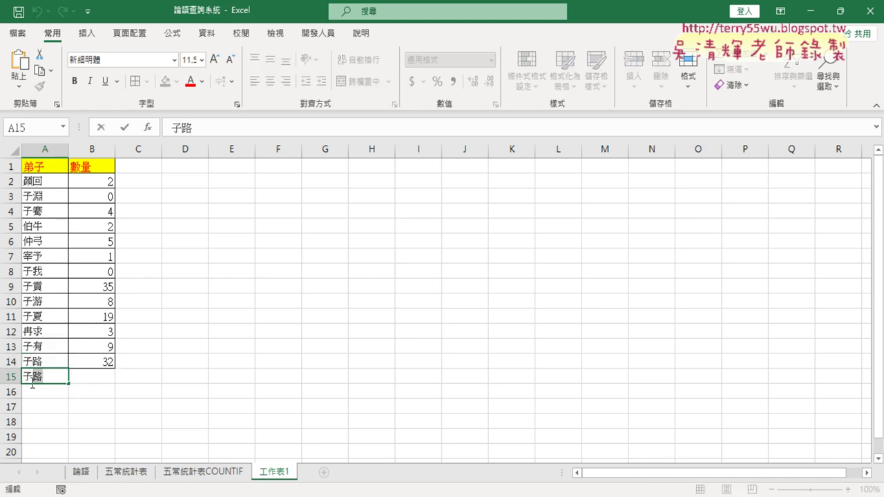
key("BackSpace")
type("張")
key("Return")
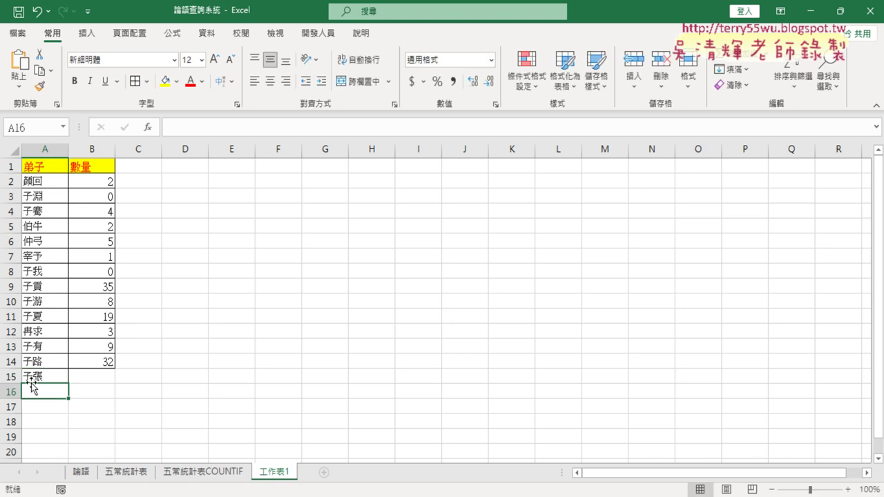
type("噌")
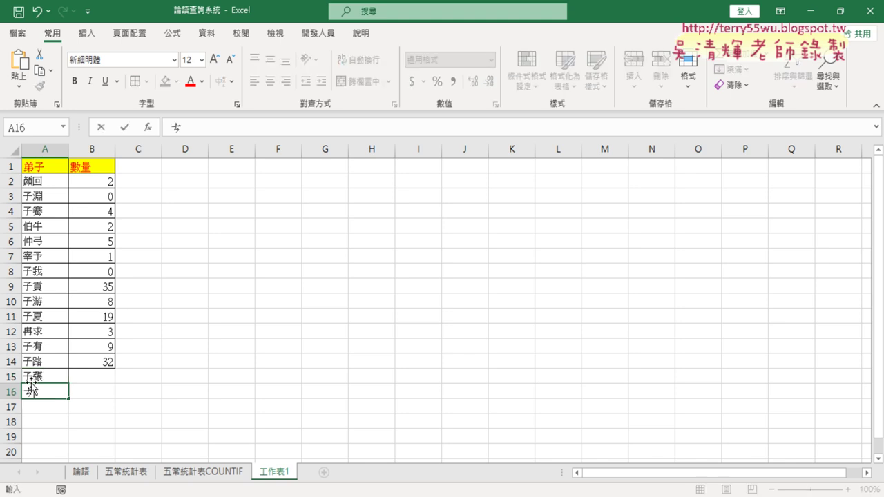
type("子")
key("Home")
type("曾")
key("Delete")
left_click(215, 315)
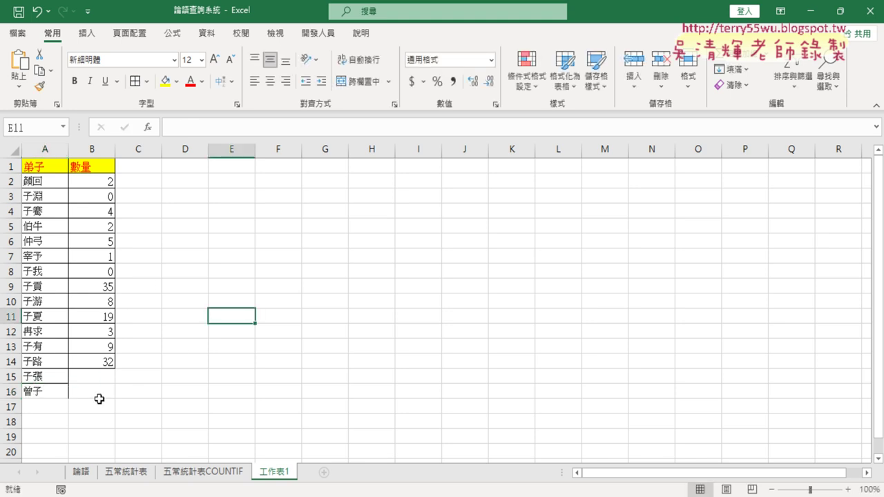
Extend the COUNTIF formula from B14 down to B16, giving counts 16 and 14
left_click(103, 361)
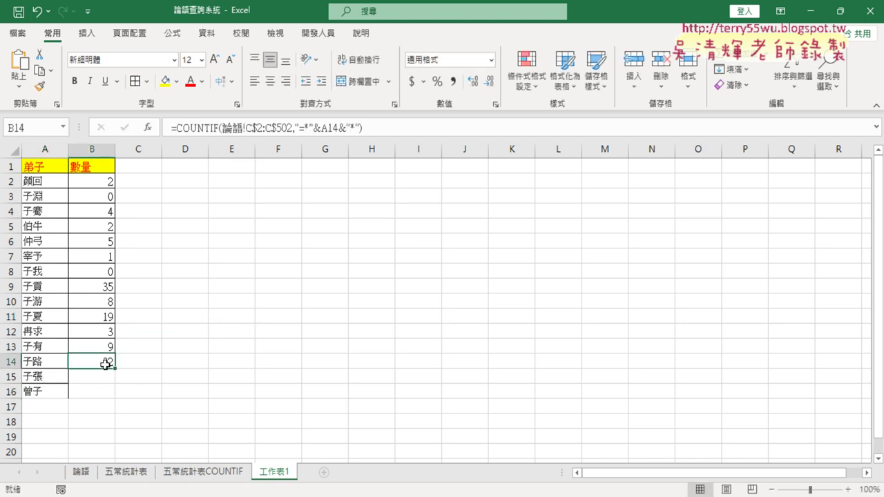
left_click_drag(114, 369, 115, 395)
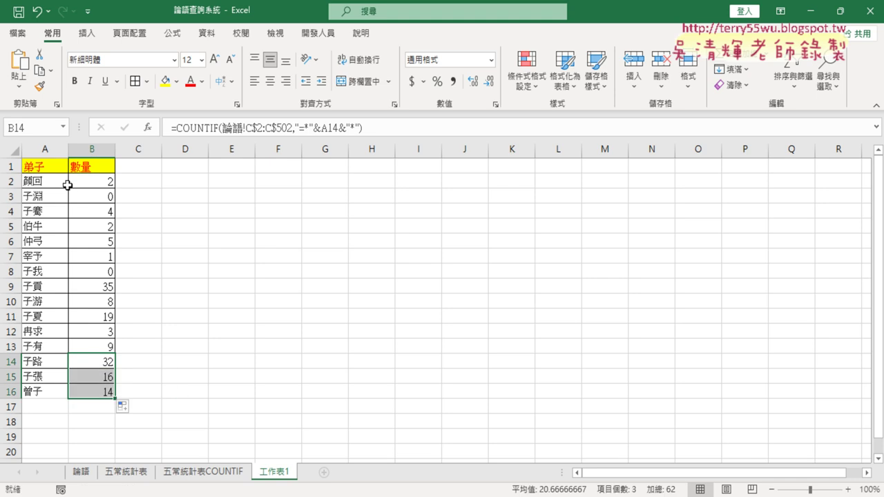
left_click_drag(51, 377, 48, 390)
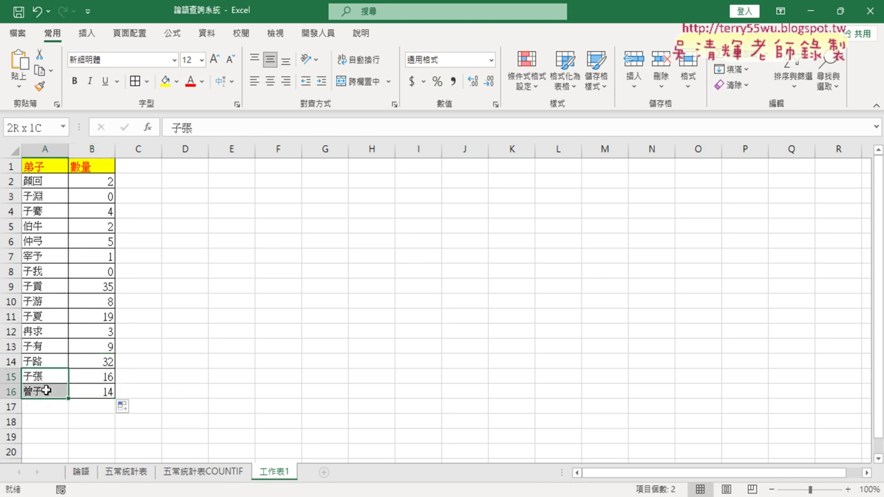
key("alt+Tab")
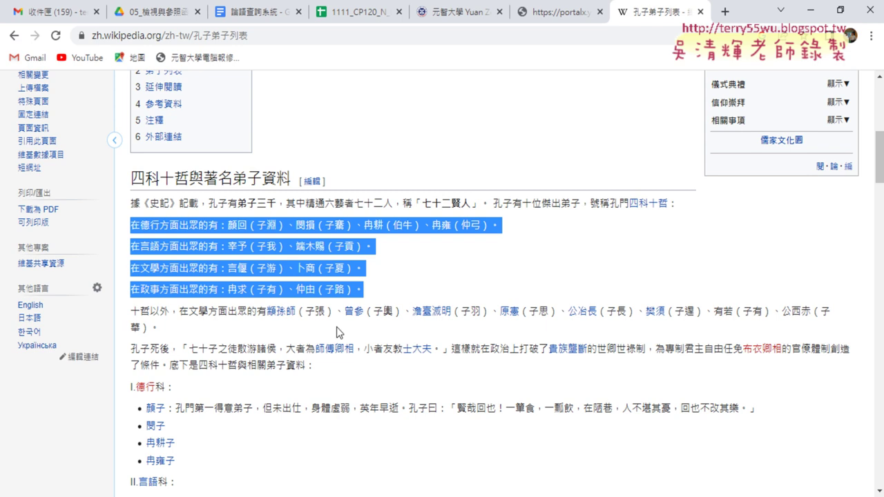
scroll(274, 332, "down", 2)
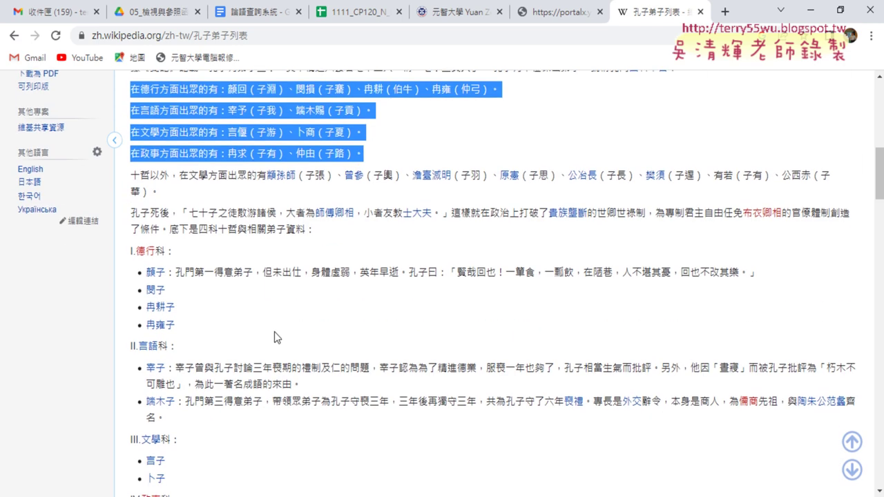
scroll(274, 331, "down", 1)
scroll(274, 331, "down", 2)
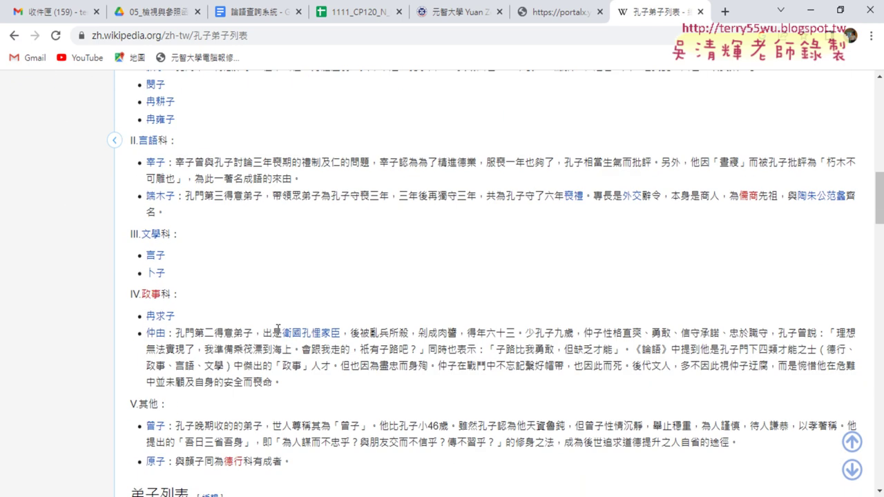
scroll(277, 329, "down", 2)
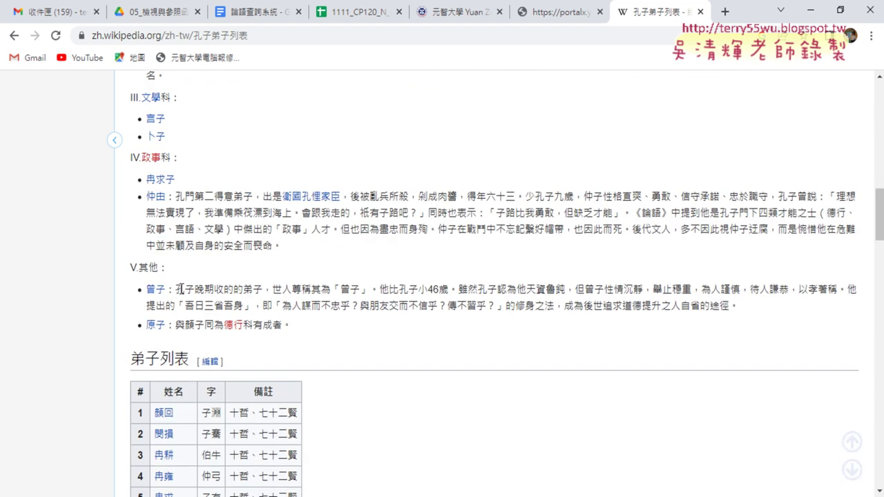
left_click_drag(176, 289, 452, 293)
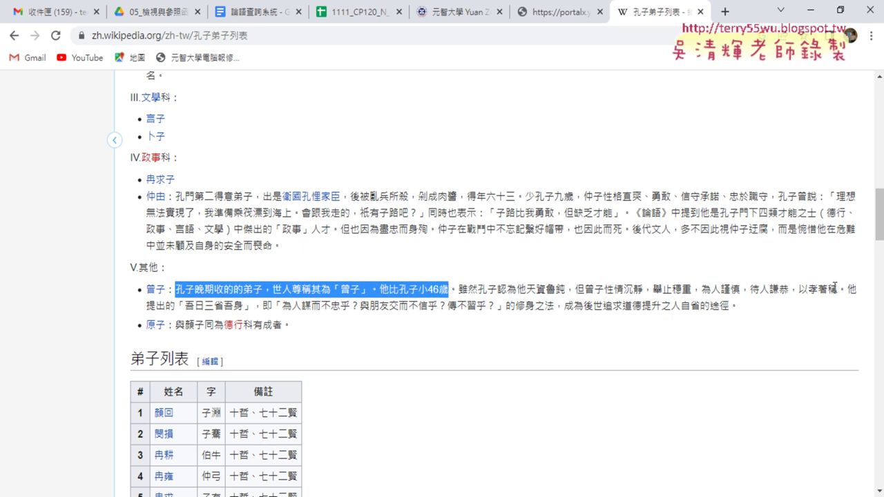
scroll(506, 321, "down", 2)
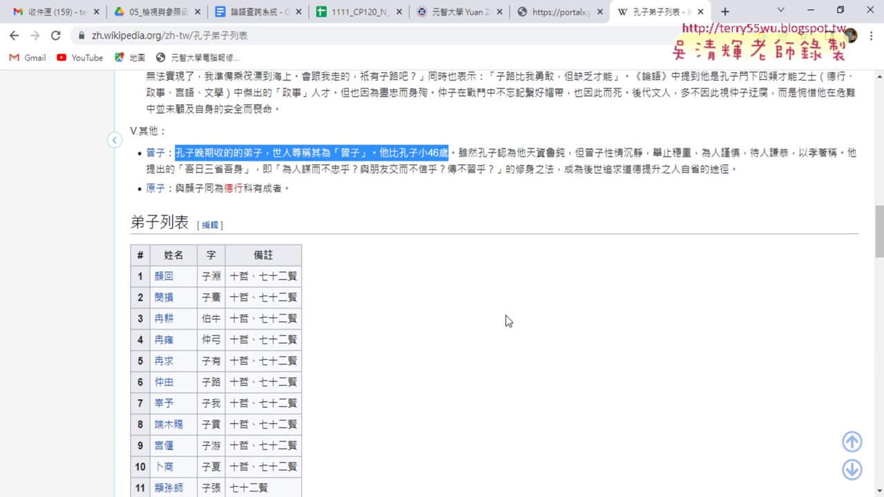
scroll(508, 321, "down", 2)
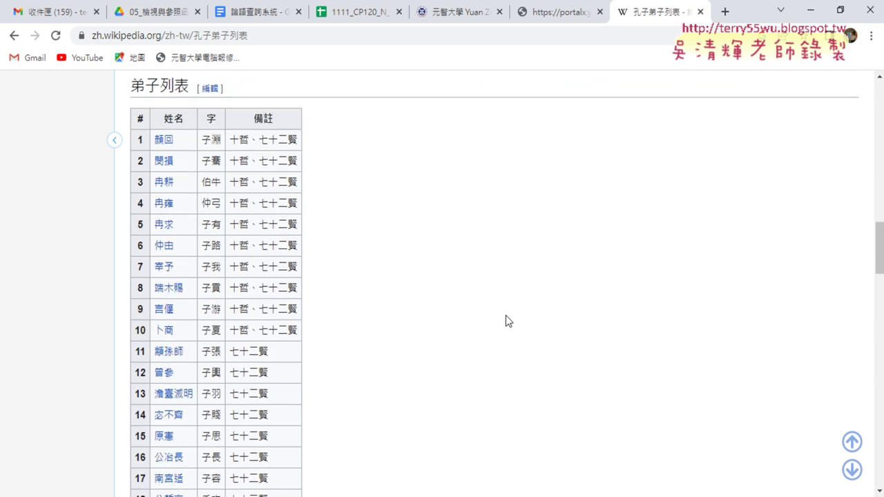
scroll(501, 330, "up", 3)
scroll(502, 330, "up", 5)
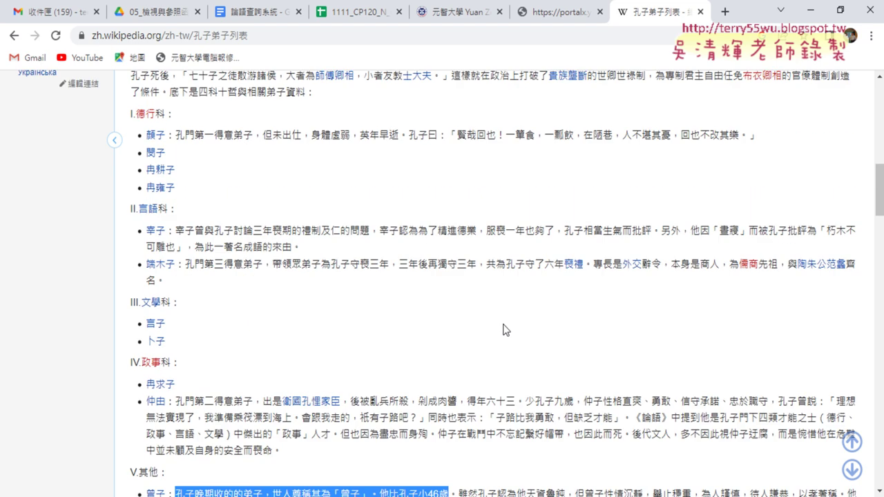
scroll(503, 330, "up", 3)
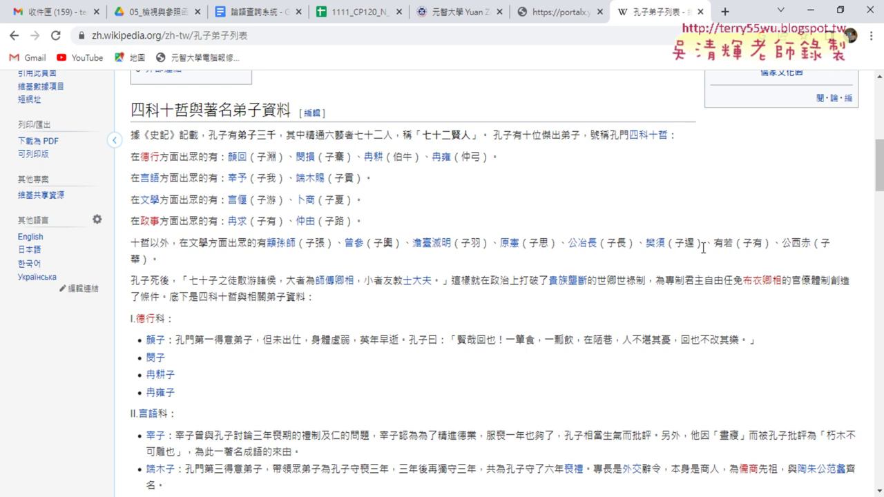
Back in Excel, apply All Borders to the disciple table A1:B16
left_click(817, 14)
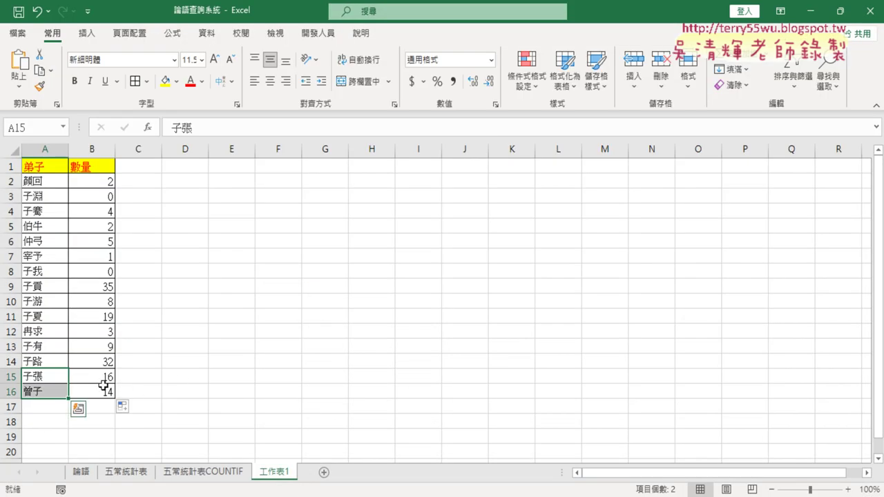
left_click(103, 388)
left_click_drag(39, 170, 64, 390)
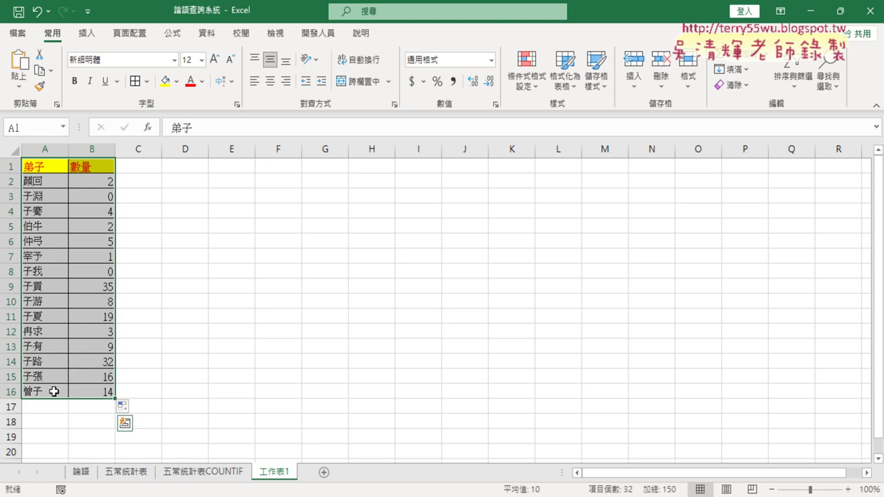
left_click(147, 82)
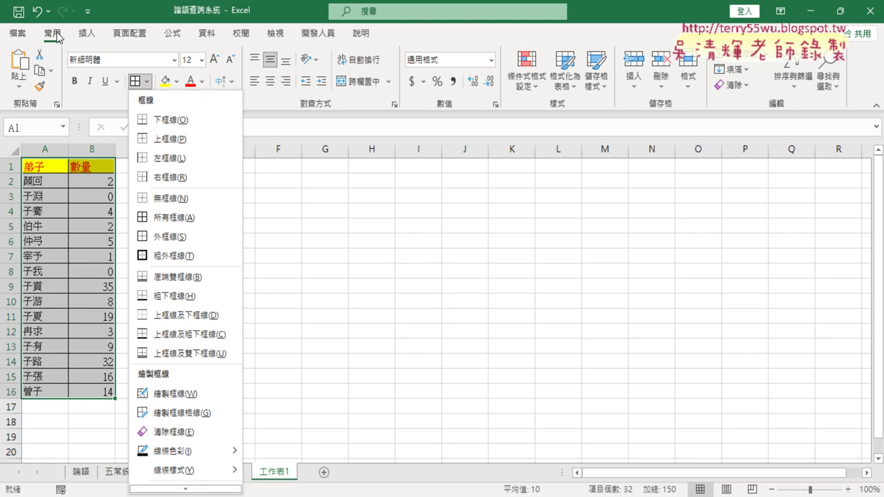
left_click(168, 216)
left_click(263, 227)
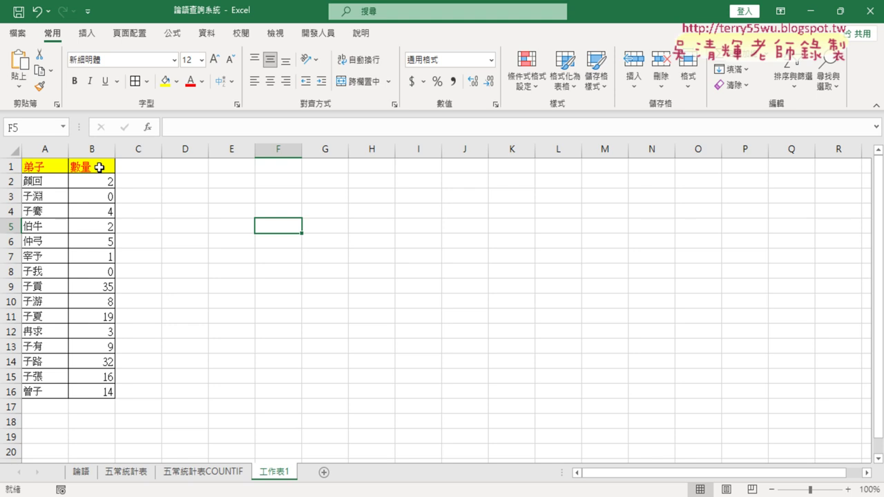
Sort the table by 數量 with Data > Sort Z to A, then select the top 子貢 row
left_click(99, 168)
left_click(207, 33)
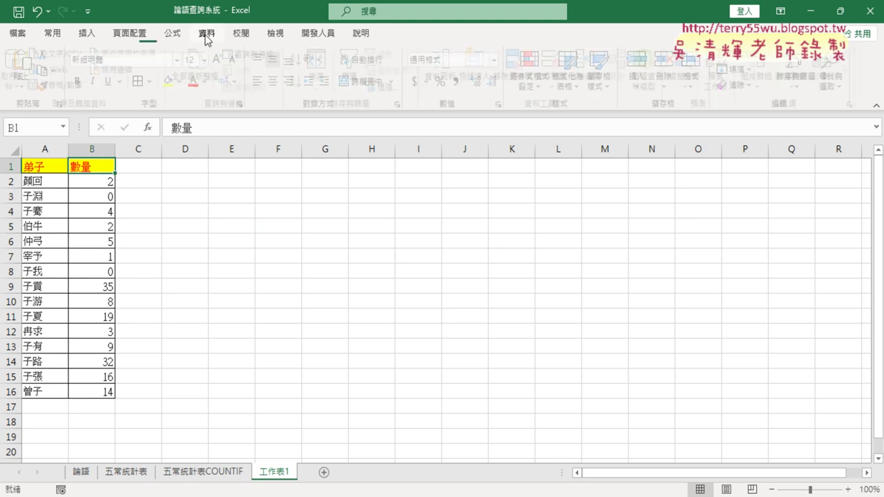
left_click(302, 81)
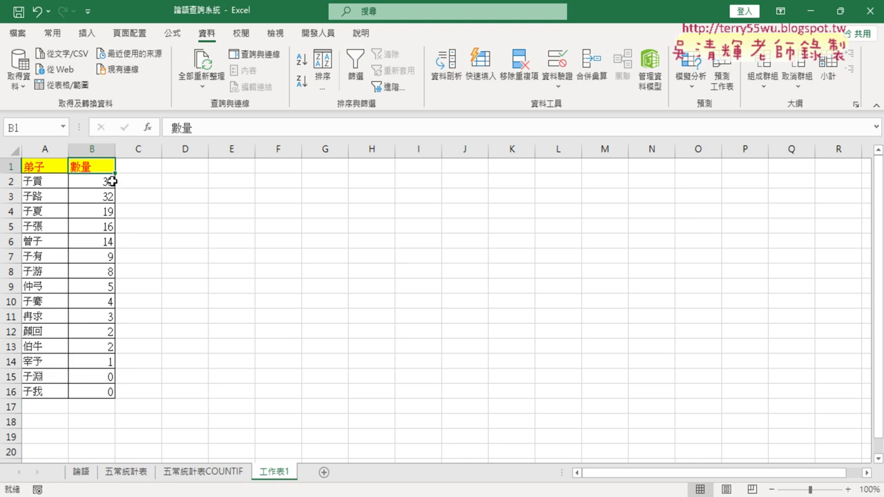
left_click_drag(105, 181, 30, 185)
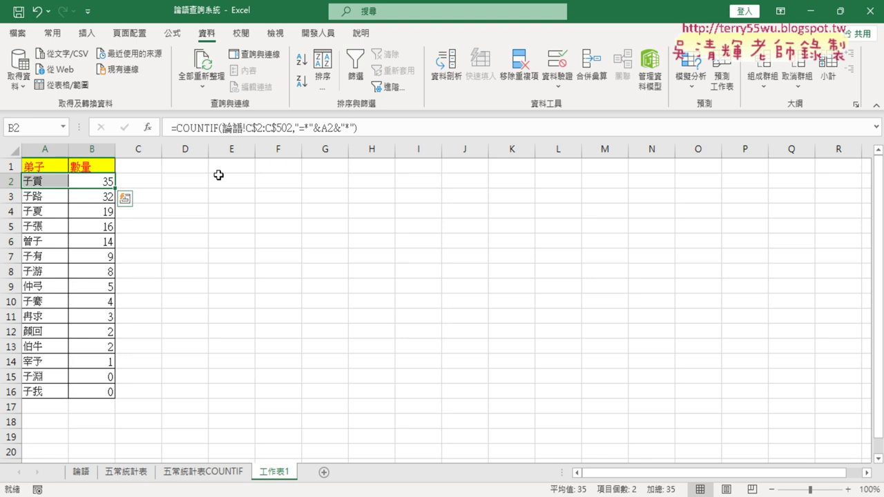
In the Wikipedia article, highlight the 言語 line naming 宰予 (子我) and 端木賜 (子貢)
left_click(419, 494)
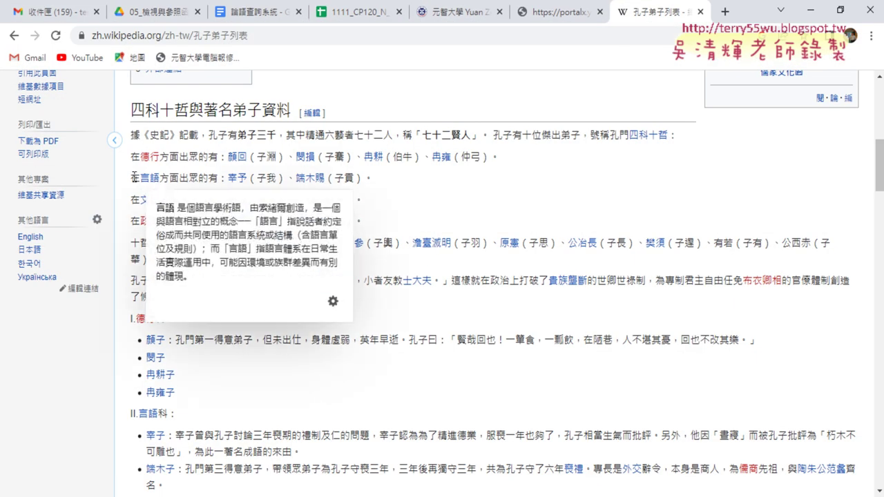
left_click_drag(130, 178, 390, 193)
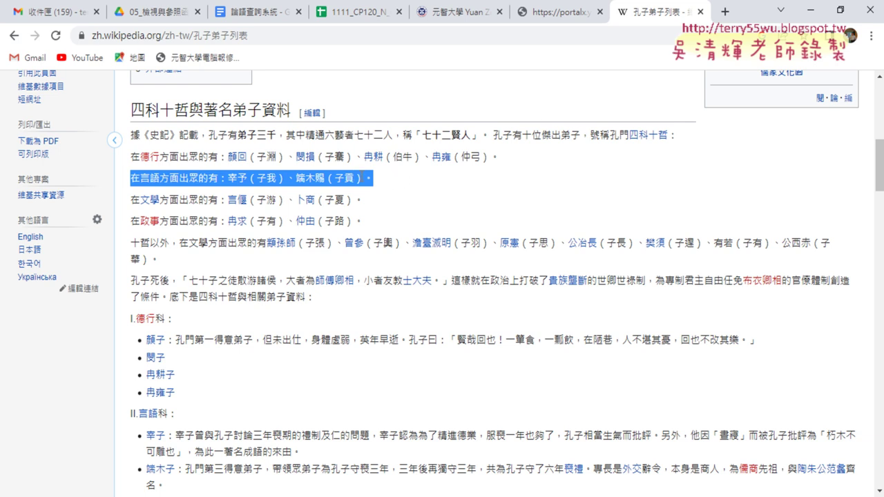
Take the name 子貢 from cell A2 and go to the top of the 論語 sheet
left_click(809, 11)
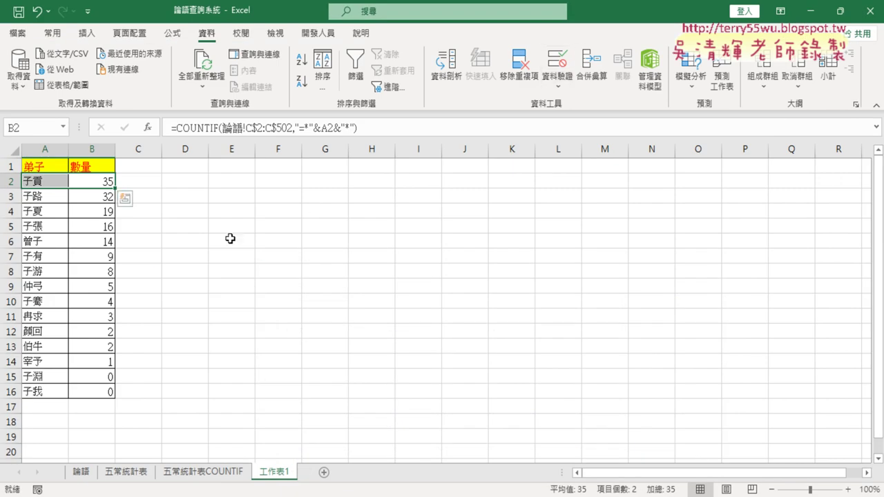
left_click(47, 182)
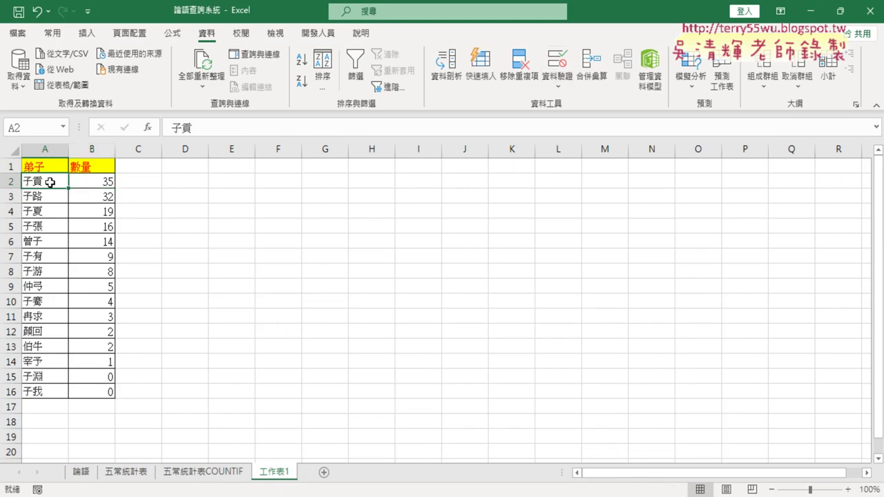
double_click(46, 180)
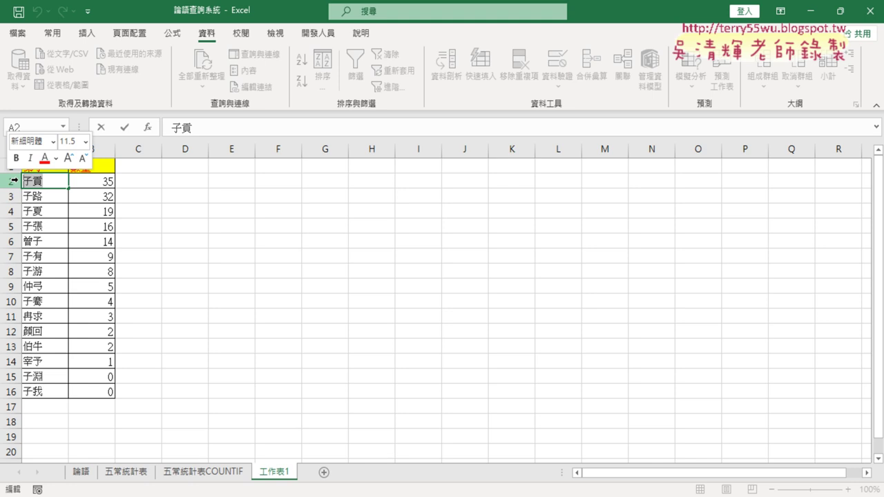
left_click(80, 473)
scroll(642, 249, "up", 10)
scroll(649, 246, "up", 11)
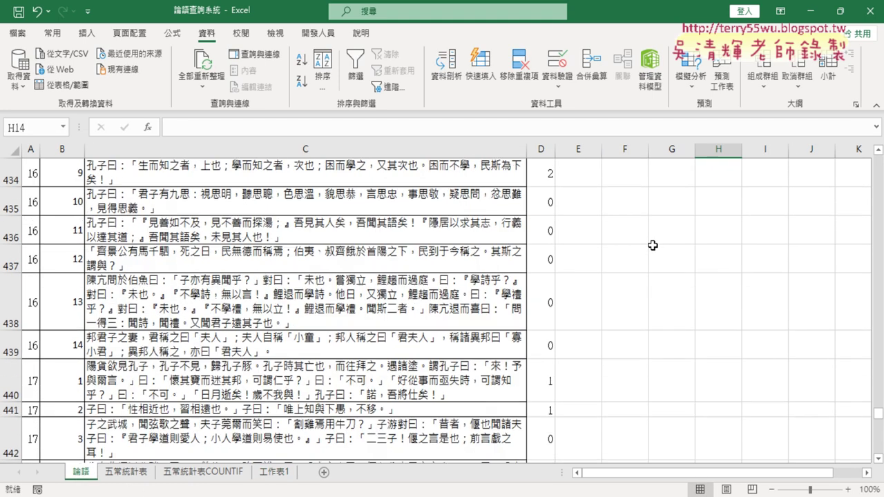
scroll(651, 246, "up", 3)
left_click_drag(879, 413, 878, 160)
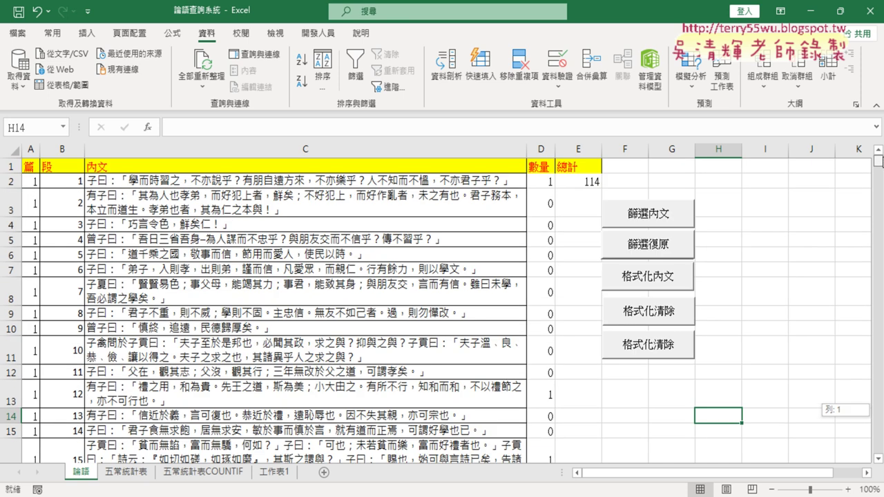
Filter the 論語 passages by the keyword 子貢 and browse the matching rows
left_click(649, 215)
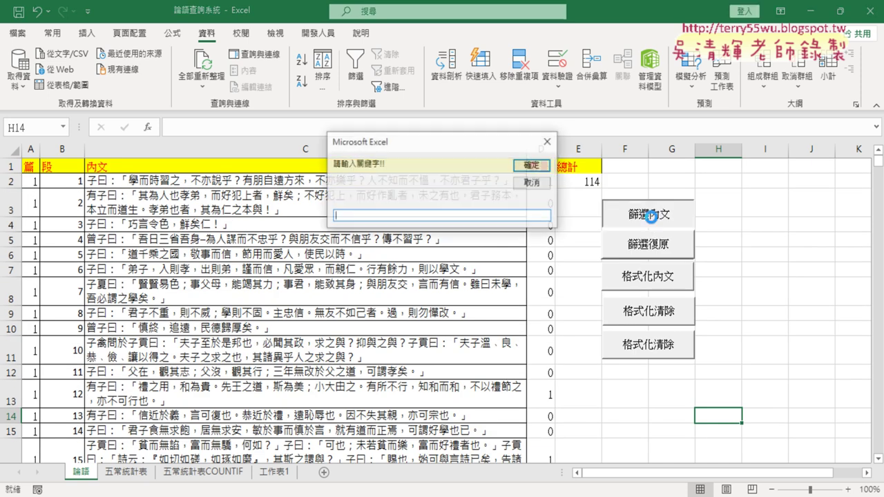
right_click(389, 216)
left_click(407, 275)
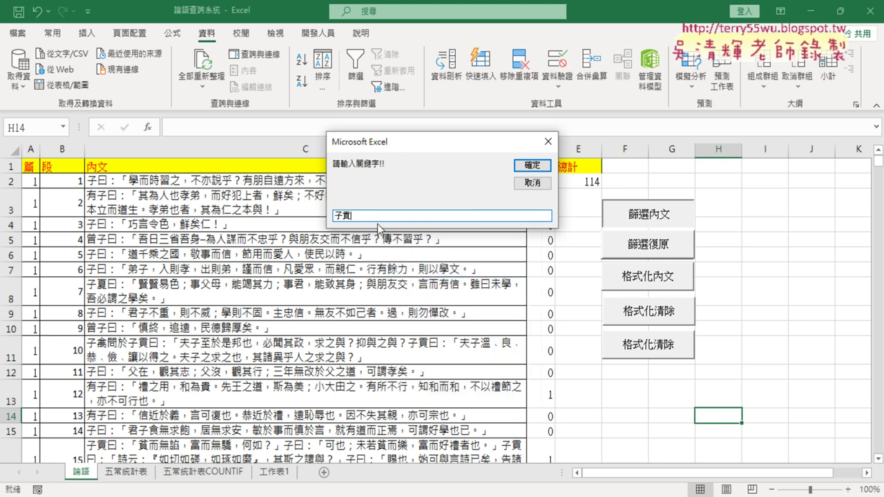
left_click(529, 165)
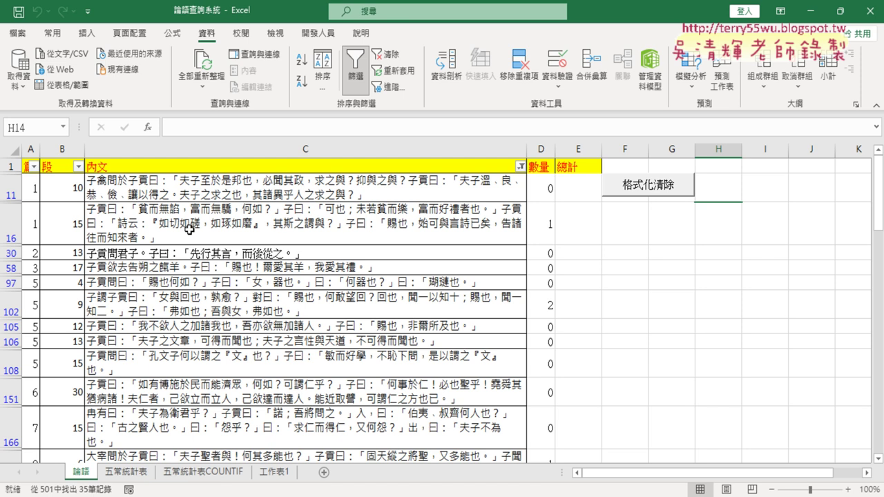
scroll(267, 321, "down", 1)
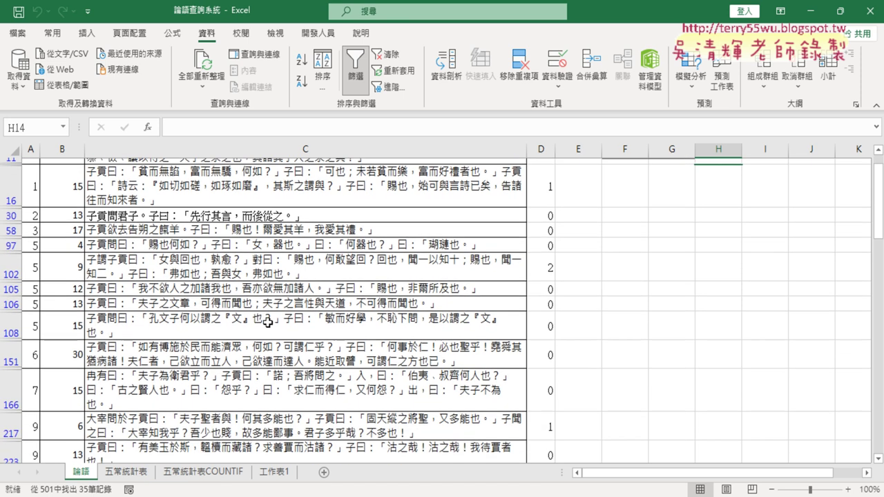
scroll(267, 322, "down", 1)
scroll(268, 321, "down", 1)
scroll(267, 320, "down", 1)
scroll(267, 320, "down", 1)
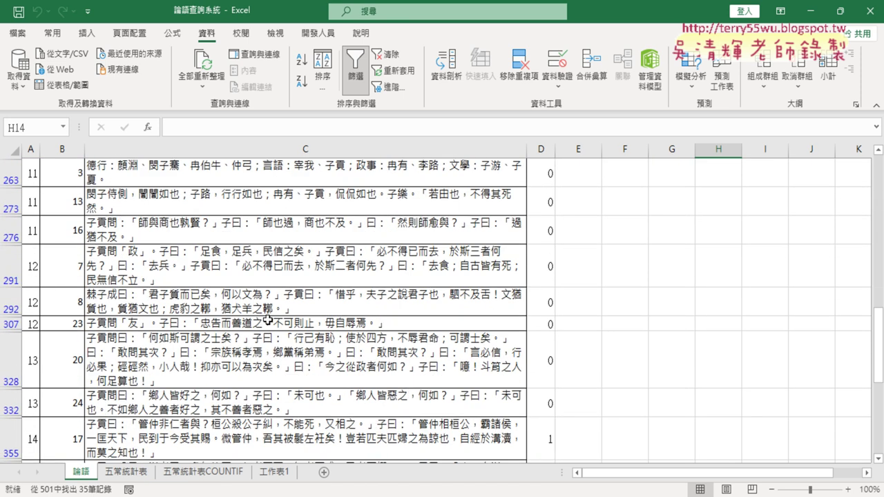
scroll(268, 319, "up", 1)
scroll(267, 320, "up", 3)
scroll(267, 319, "up", 1)
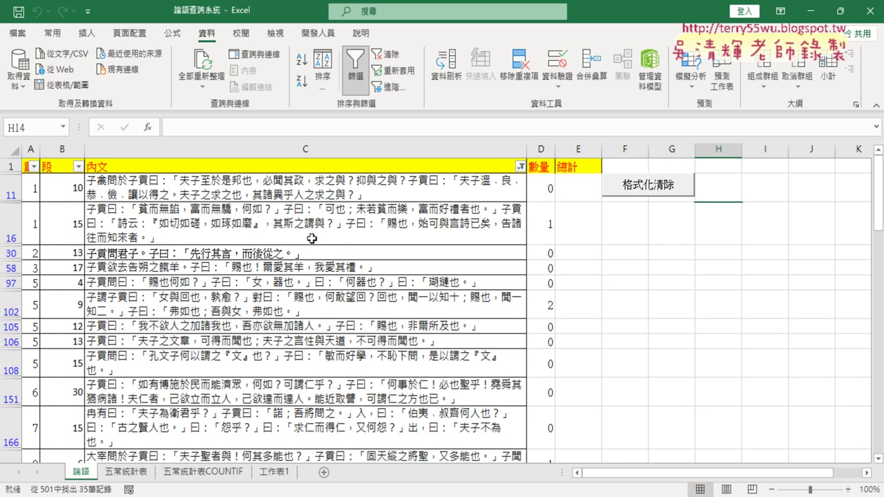
left_click(339, 187)
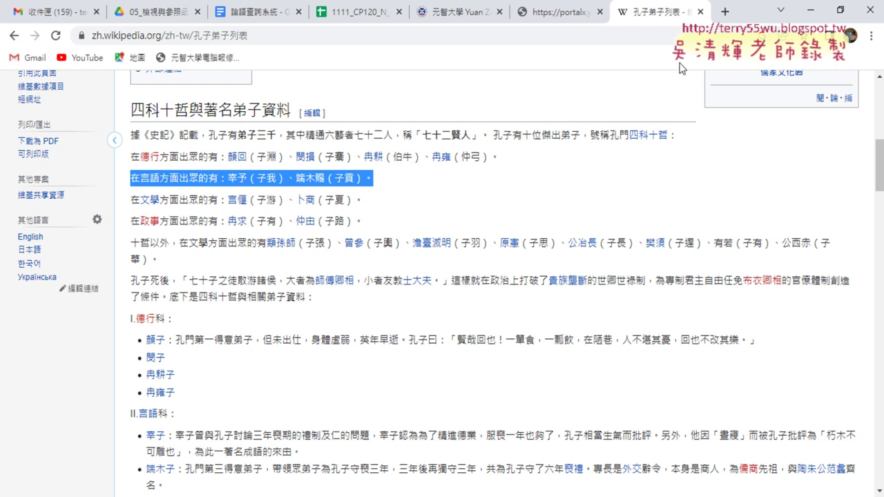
Review the filtered 子貢 passages in Excel, then clear the filter so all rows show
left_click(810, 10)
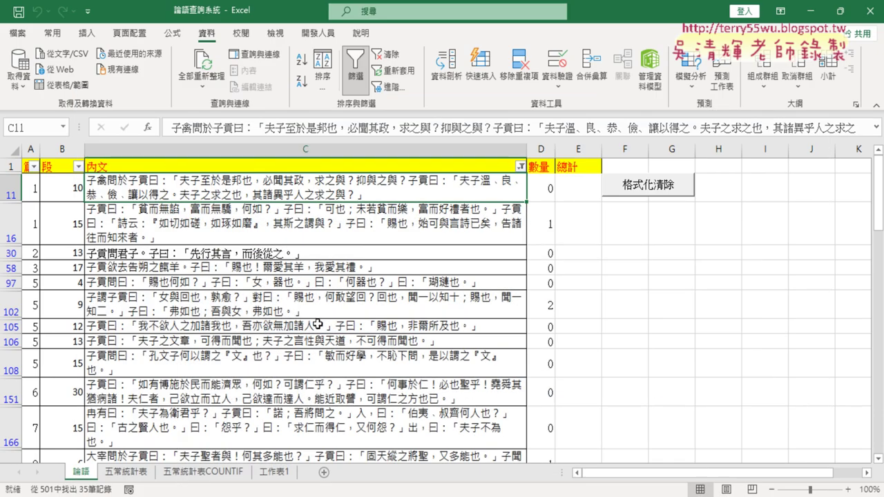
scroll(318, 323, "down", 2)
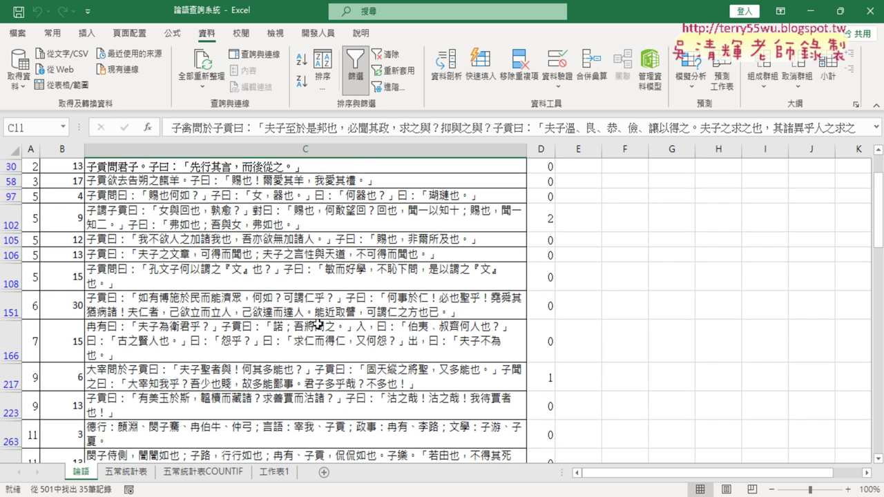
scroll(318, 323, "down", 1)
scroll(317, 323, "down", 1)
scroll(317, 323, "down", 2)
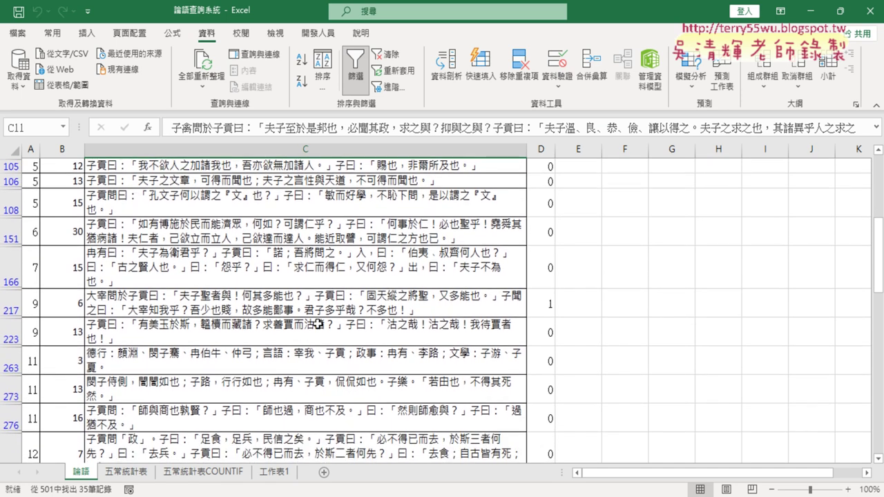
scroll(317, 323, "down", 1)
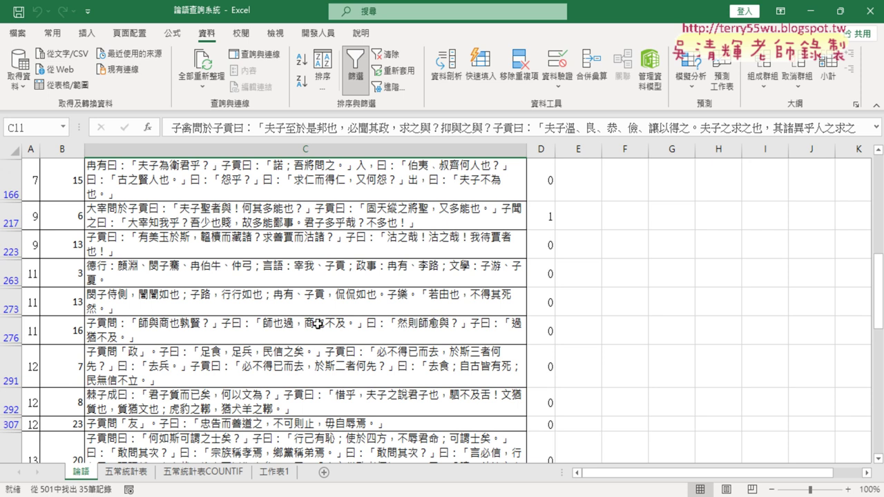
scroll(280, 336, "down", 1)
scroll(290, 338, "down", 1)
scroll(290, 340, "down", 1)
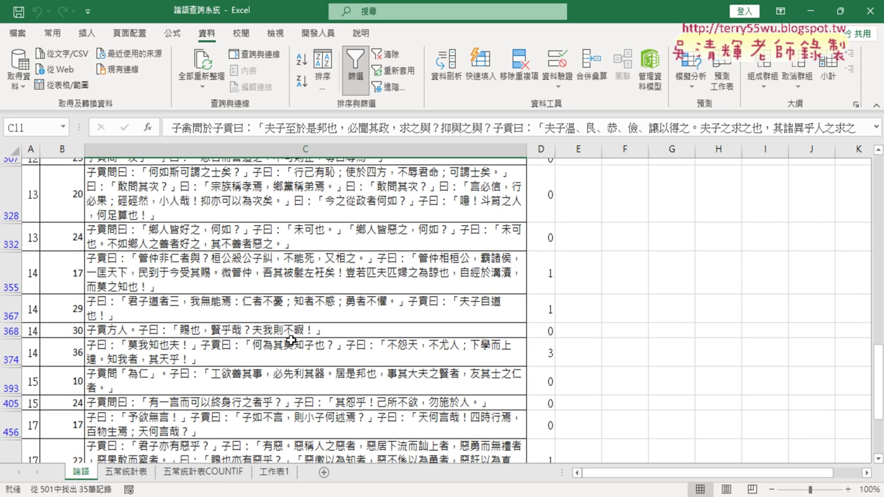
scroll(290, 339, "down", 1)
scroll(290, 338, "down", 1)
scroll(290, 340, "up", 1)
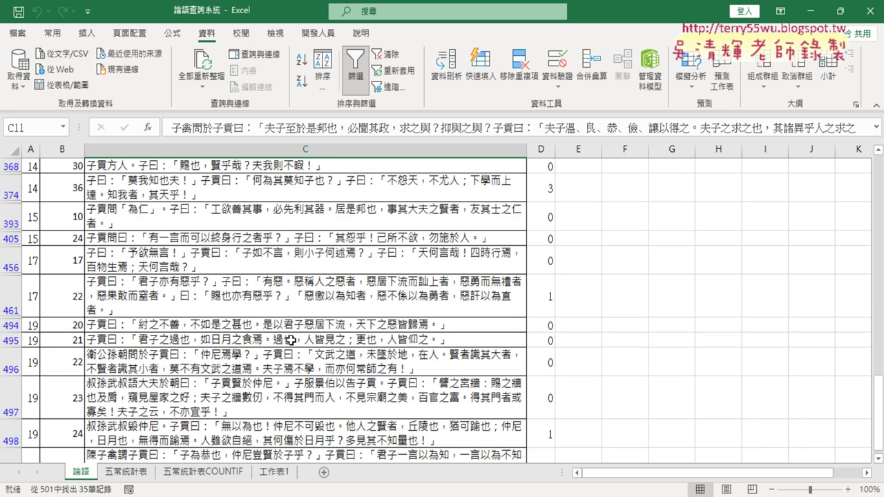
scroll(291, 340, "up", 5)
scroll(290, 340, "up", 5)
scroll(291, 340, "up", 3)
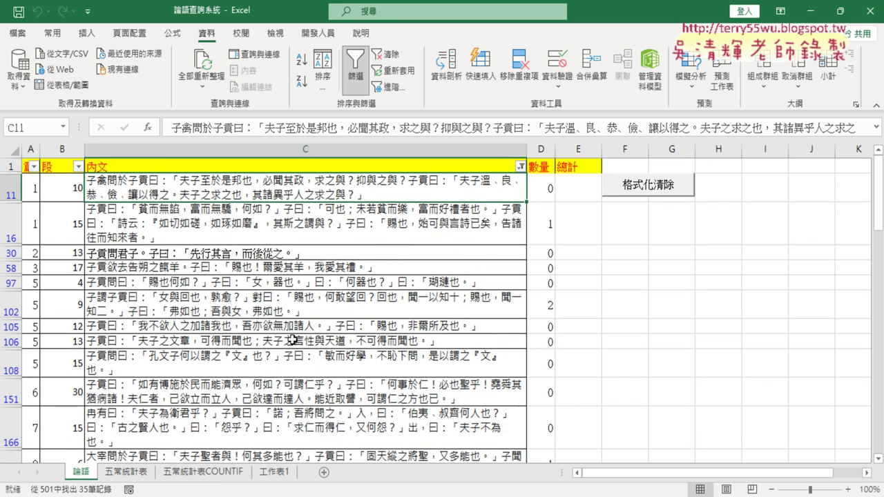
left_click(364, 84)
Go to the 工作表1 sheet and select the disciple names in column A
left_click(274, 475)
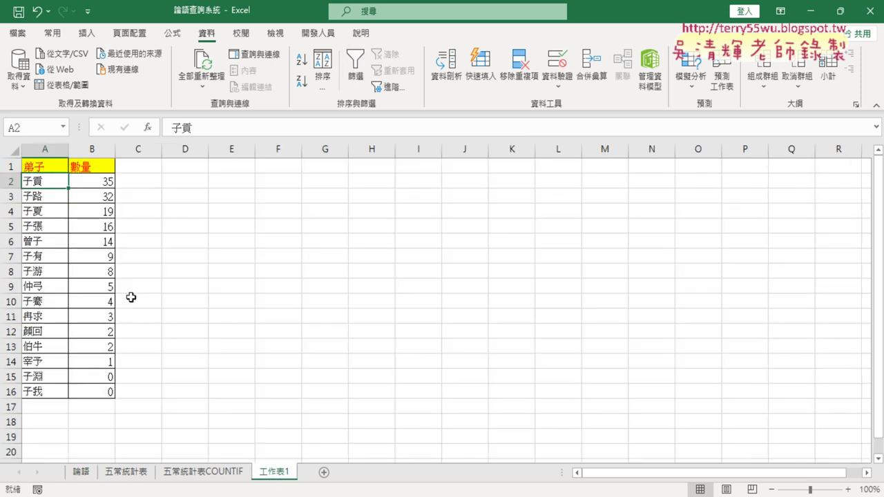
left_click(36, 166)
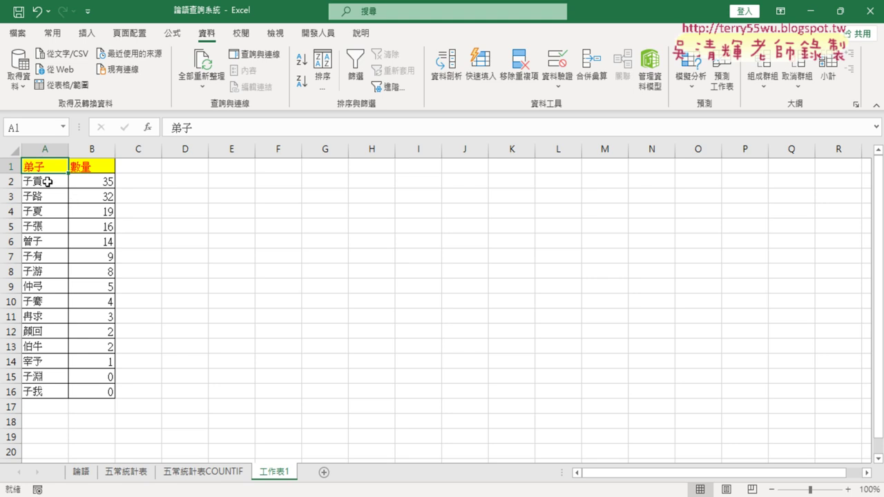
left_click_drag(48, 183, 46, 392)
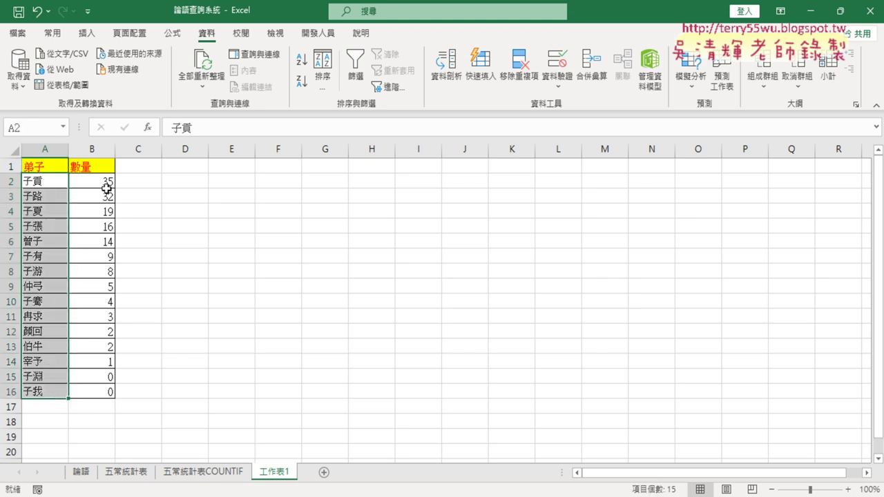
left_click_drag(93, 166, 101, 393)
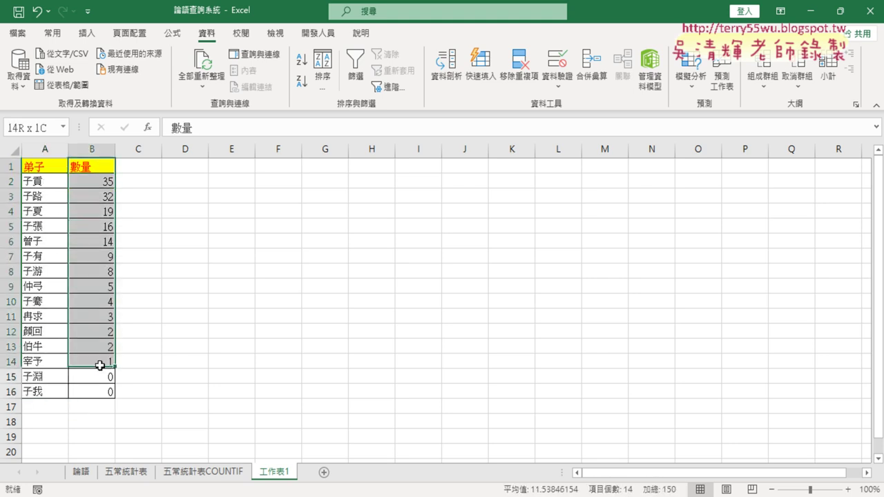
left_click(90, 178)
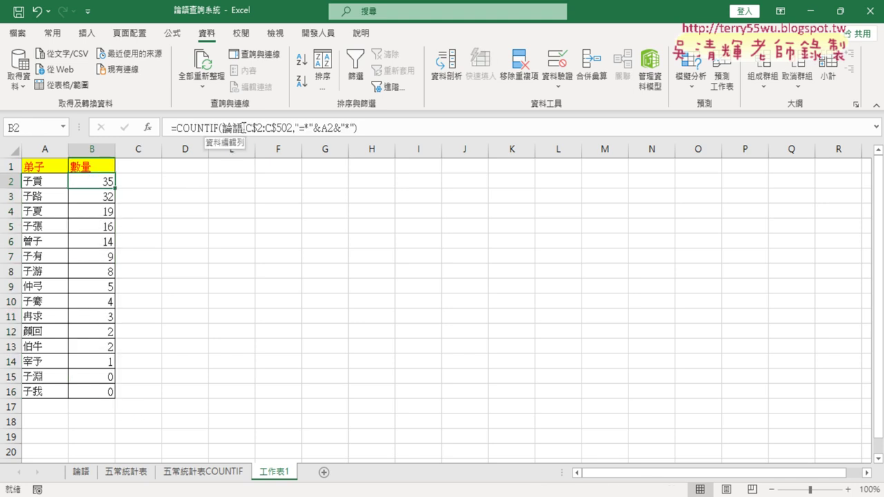
left_click(230, 129)
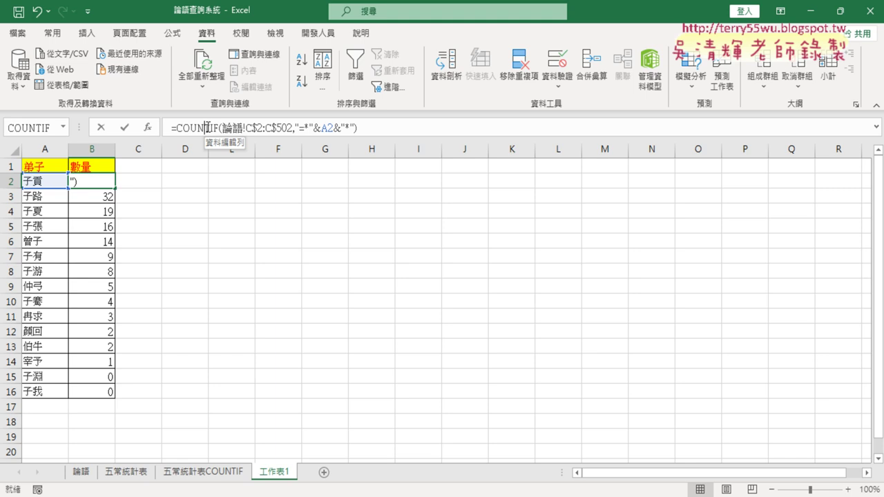
left_click(147, 128)
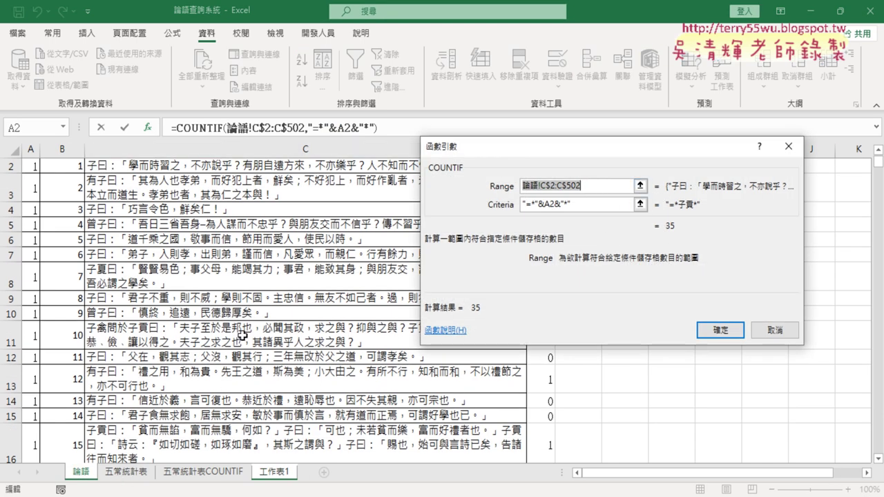
left_click(561, 205)
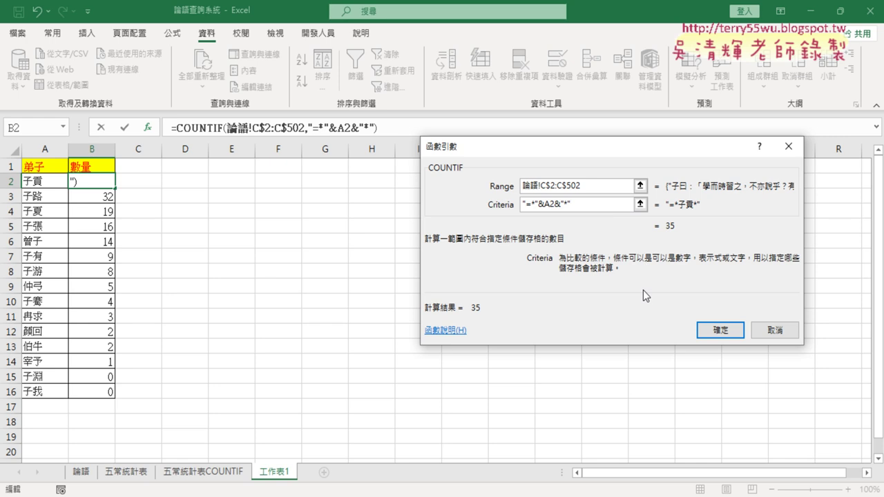
left_click(714, 334)
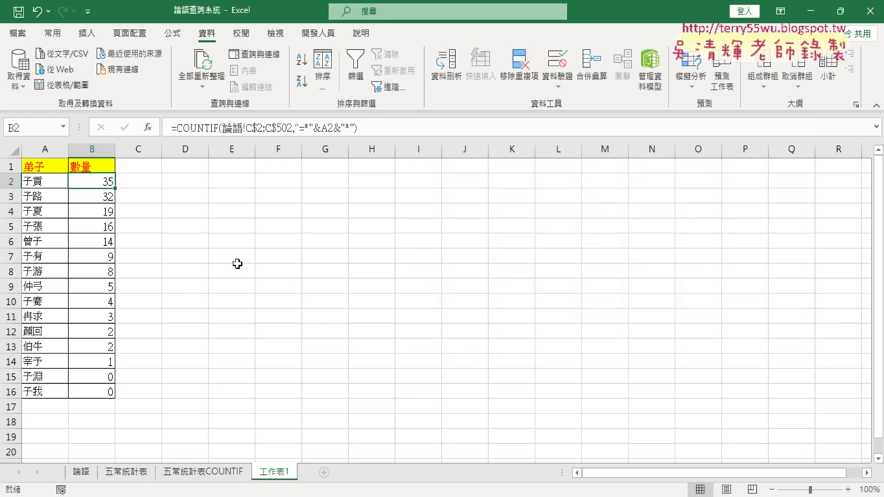
left_click(61, 224)
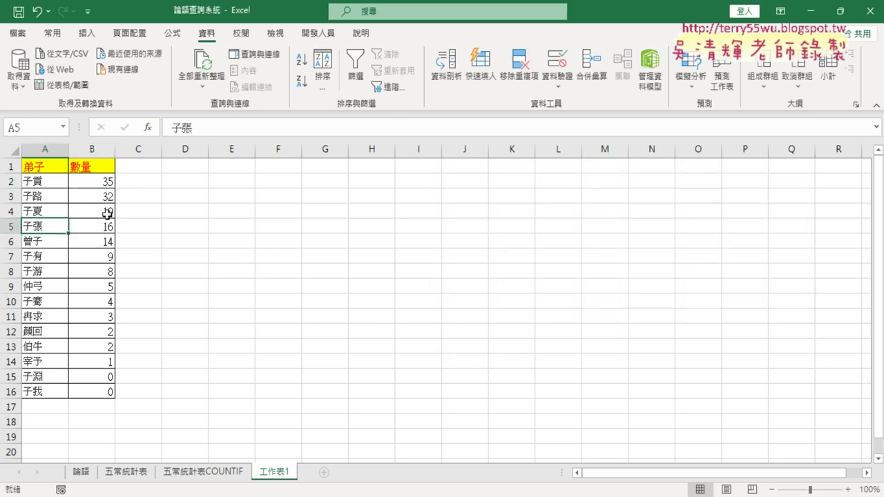
Insert a clustered column chart of the disciple counts and enlarge it beside the table
left_click(86, 36)
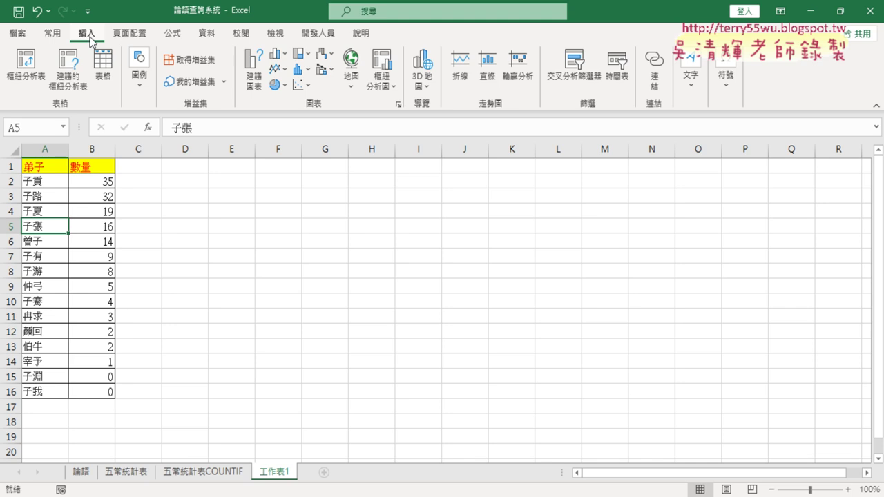
left_click(276, 54)
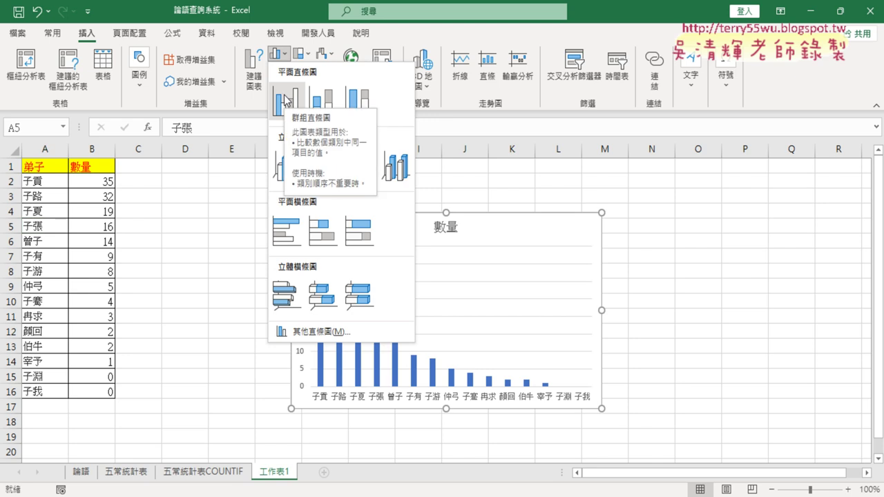
left_click(285, 99)
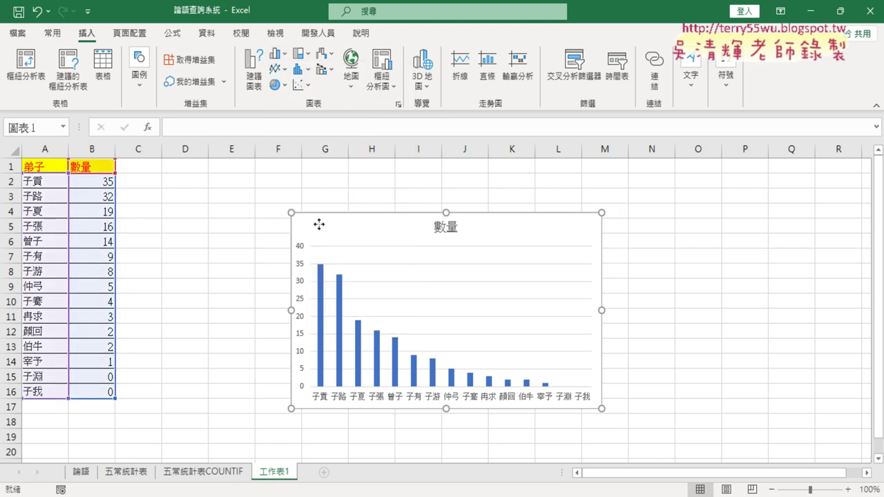
left_click_drag(317, 225, 162, 174)
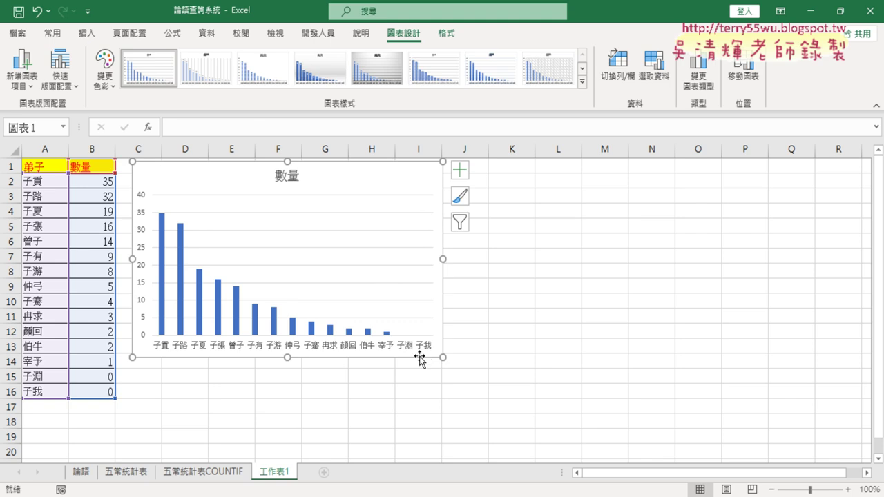
left_click_drag(446, 361, 674, 419)
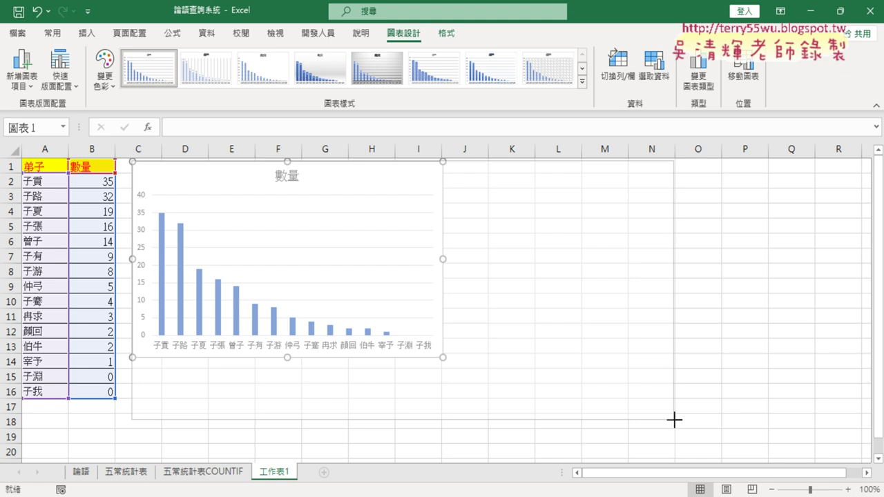
left_click_drag(673, 419, 674, 419)
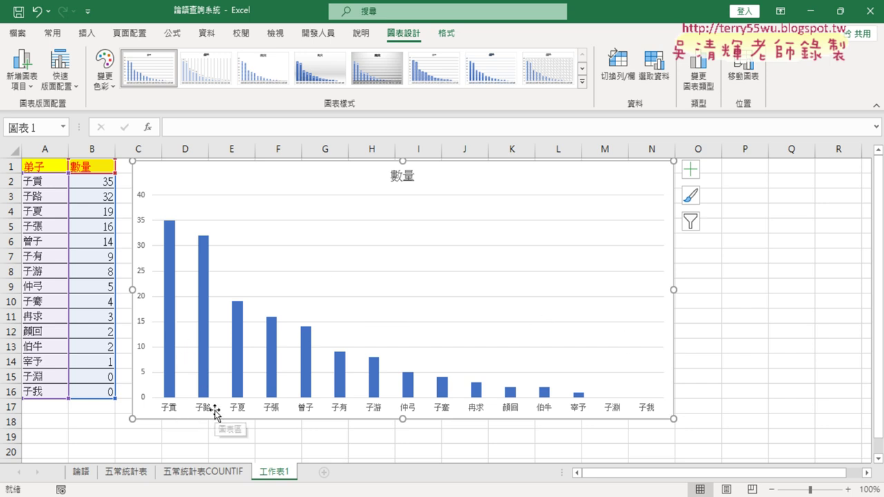
Fill only 子貢's tallest bar with the standard red, leaving the other bars blue
left_click(172, 336)
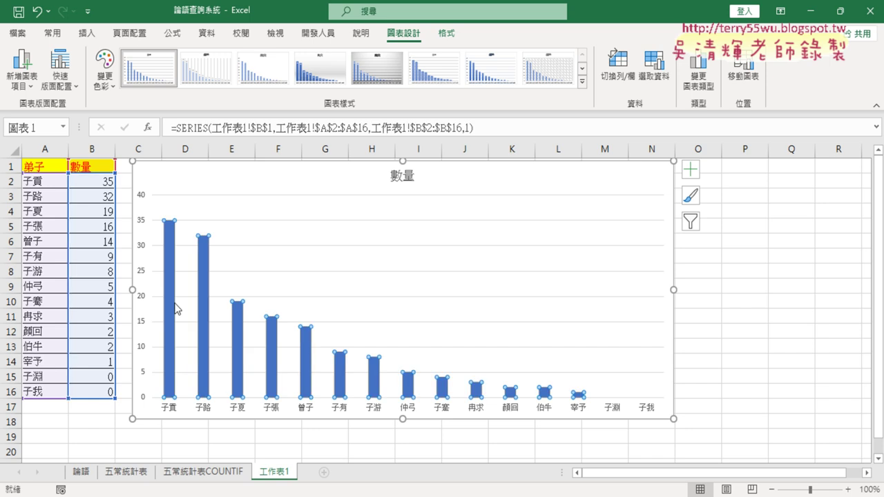
mouse_move(171, 274)
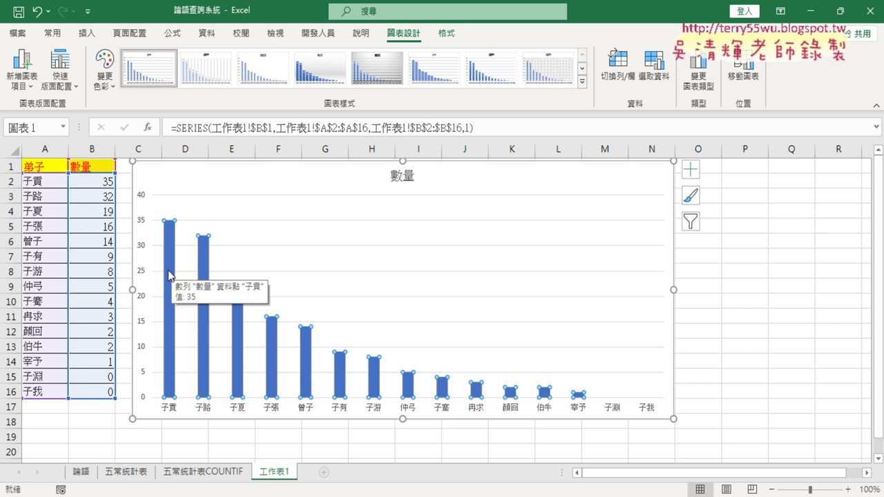
left_click(170, 276)
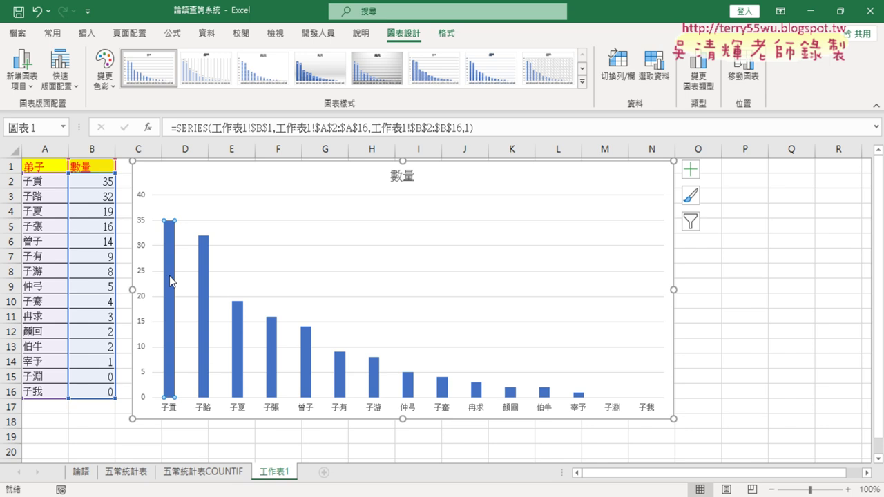
right_click(171, 277)
left_click(192, 243)
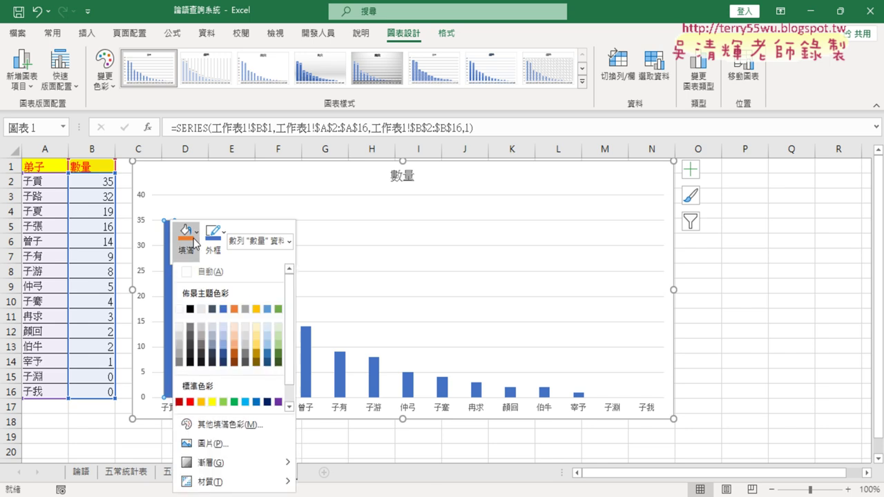
left_click(191, 404)
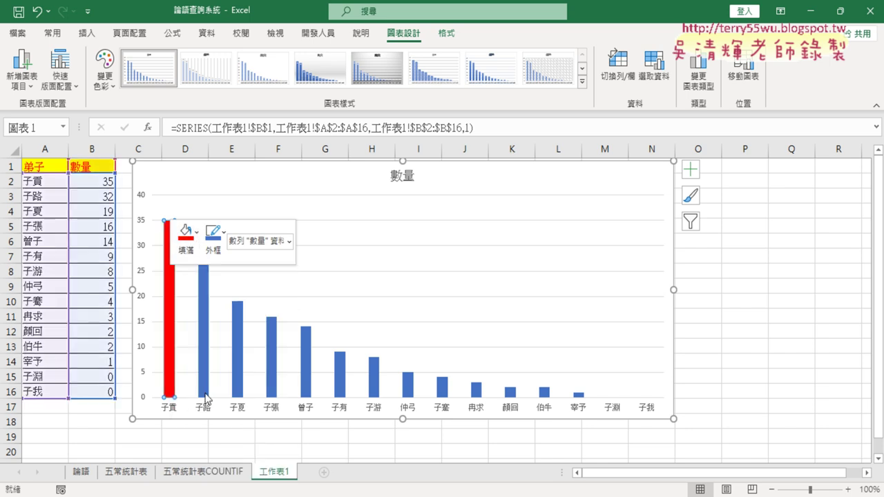
left_click(785, 349)
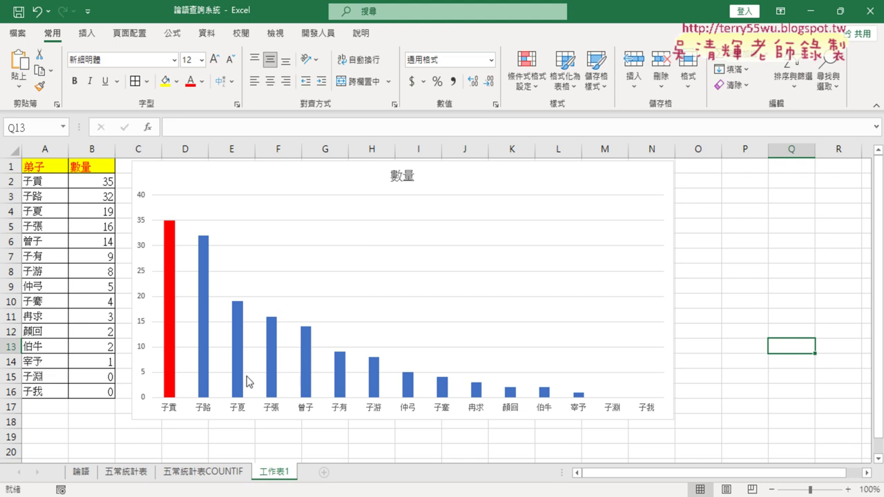
left_click(406, 179)
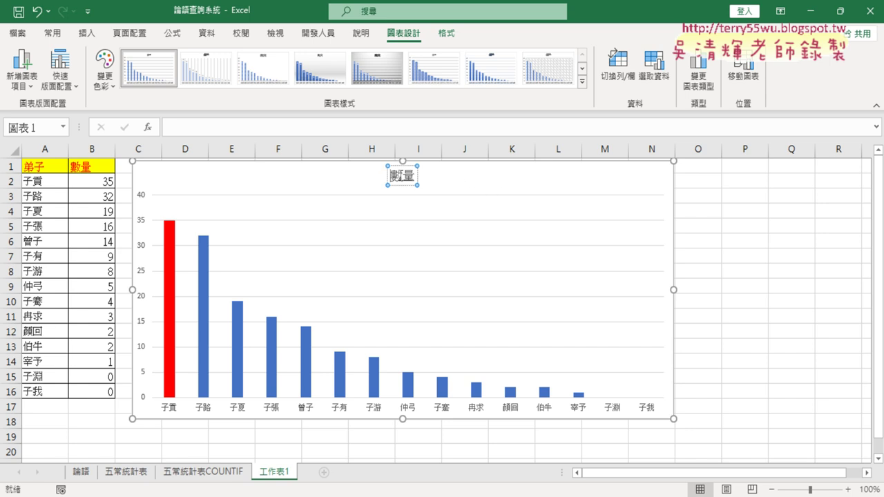
Change the chart title from 數量 to 弟子關鍵字數量統計圖
left_click_drag(389, 176, 415, 177)
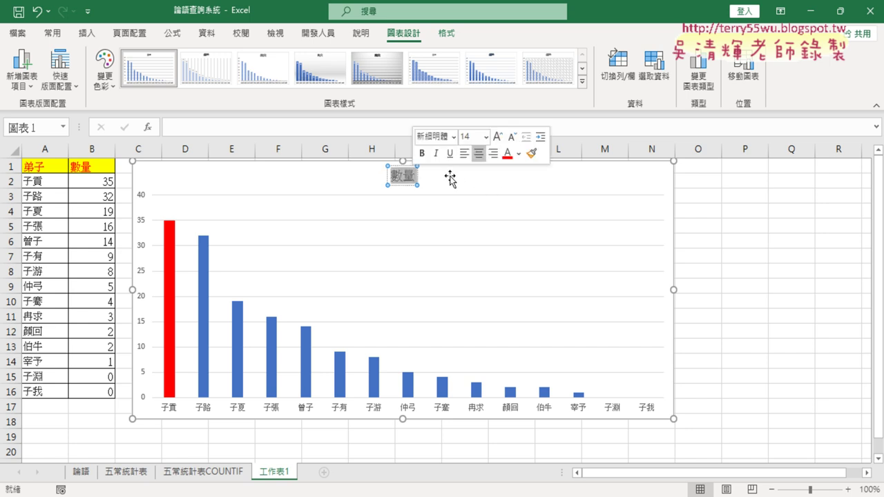
key("End")
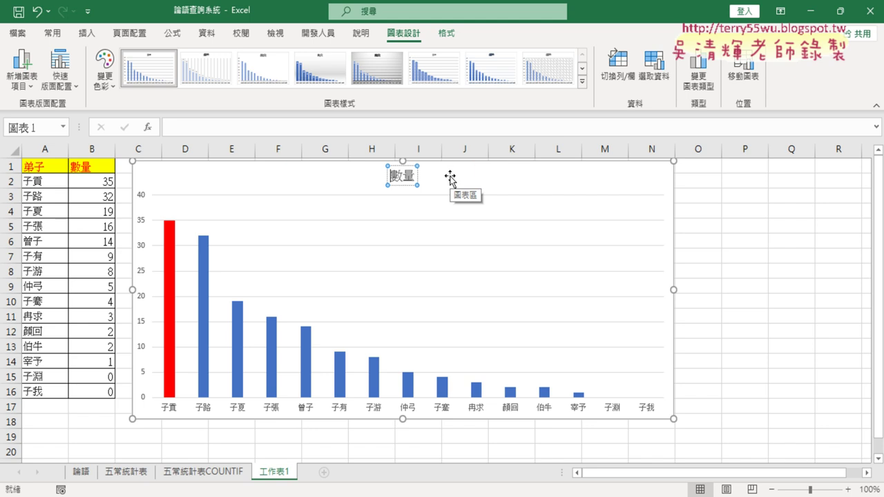
type("地")
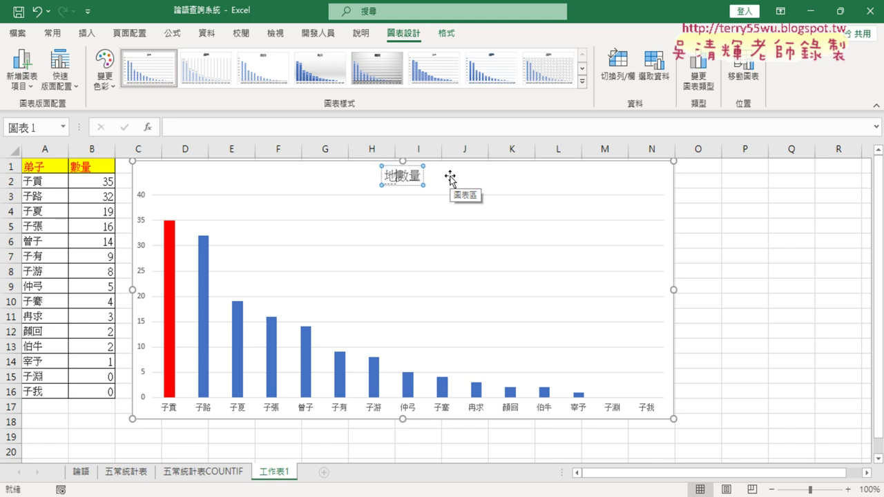
type("子ㄨ")
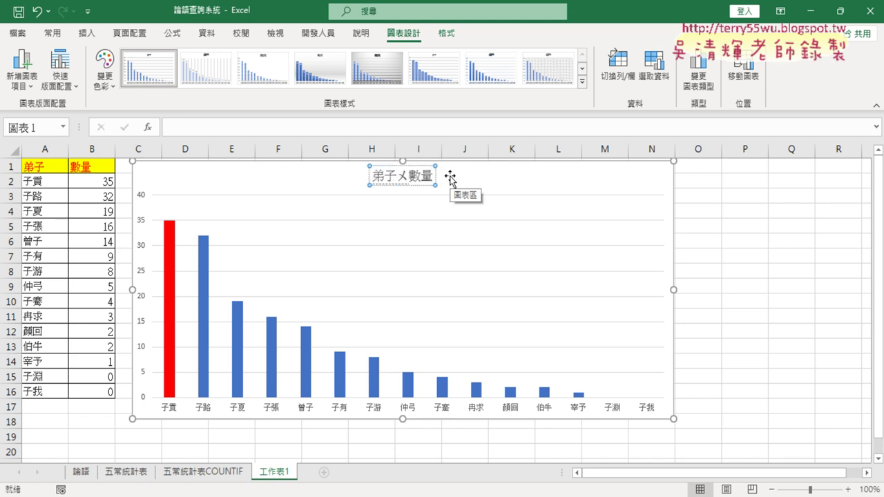
key("BackSpace")
type("ㄊ")
key("BackSpace")
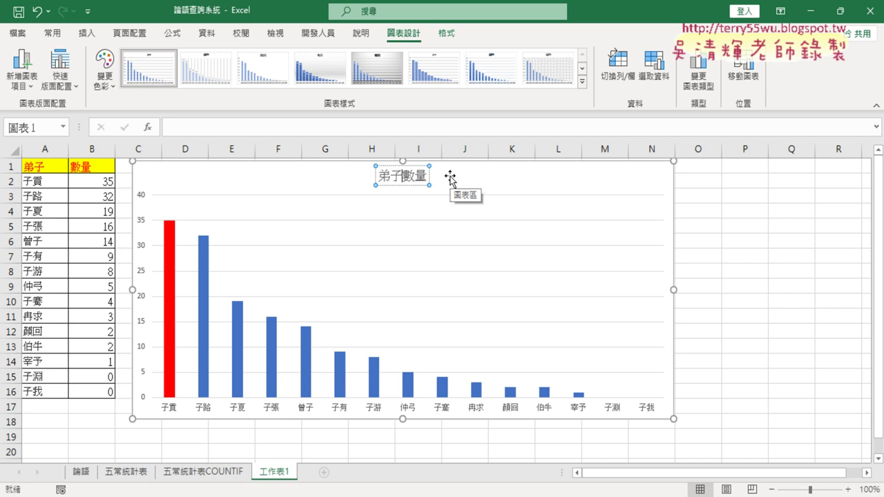
type("ㄍㄨㄢ")
key("space")
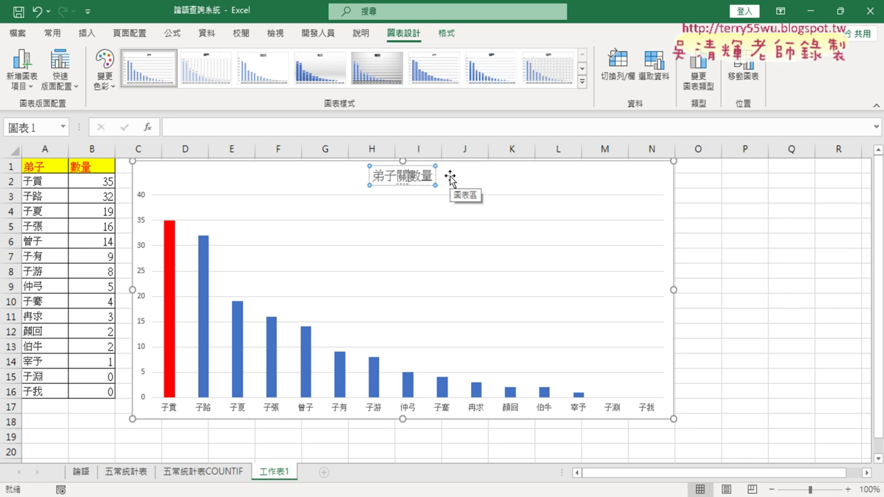
type("ㄐㄧㄢˋㄗˋ")
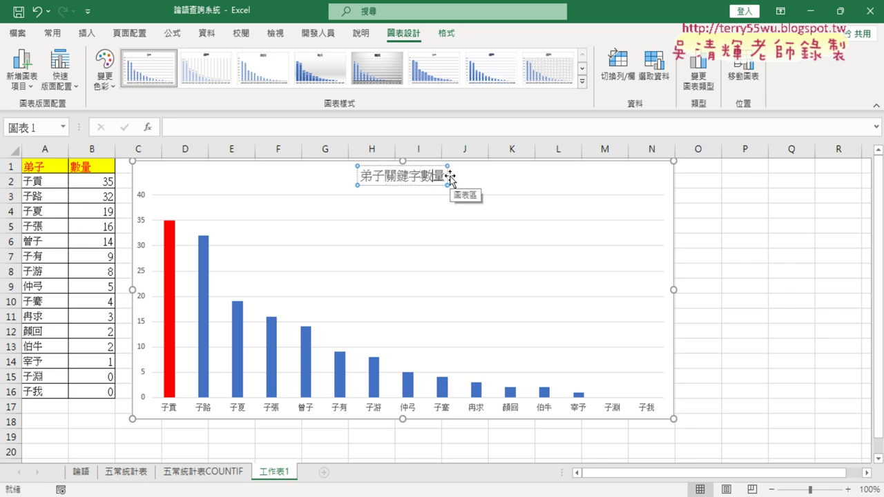
type("ㄊㄨ")
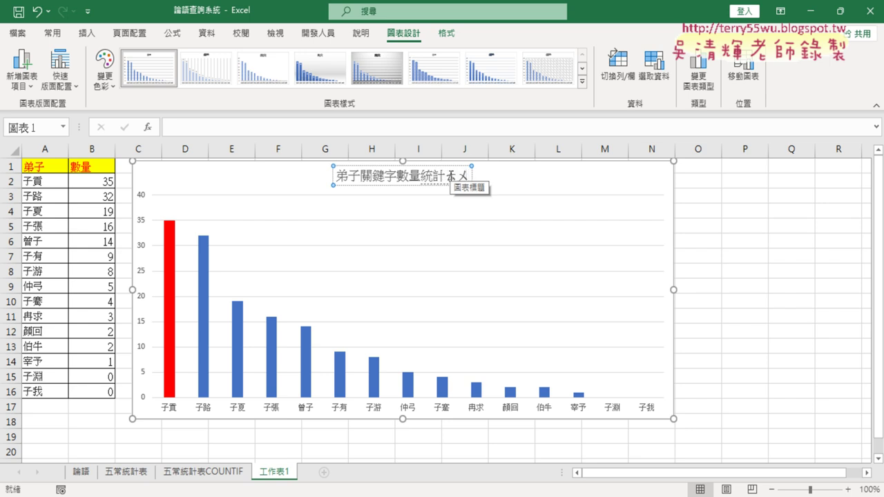
type("ㄥˇㄐㄧˋㄊㄨˊ")
key("Return")
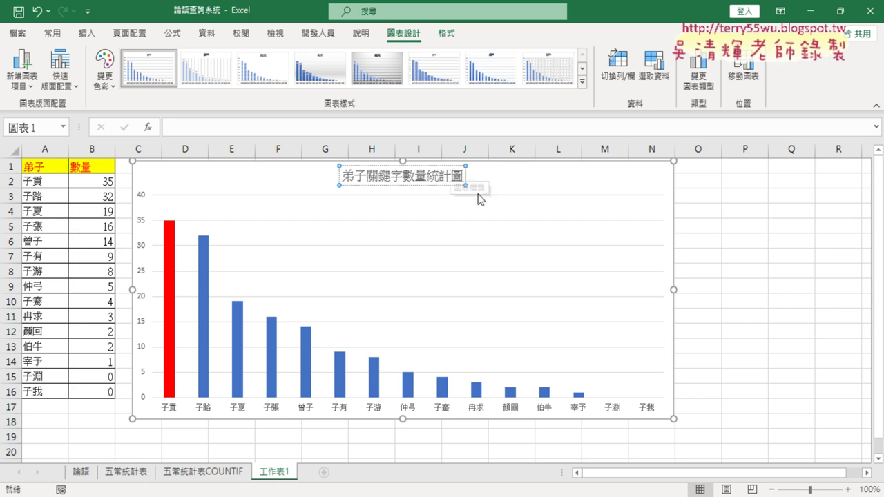
left_click(402, 186)
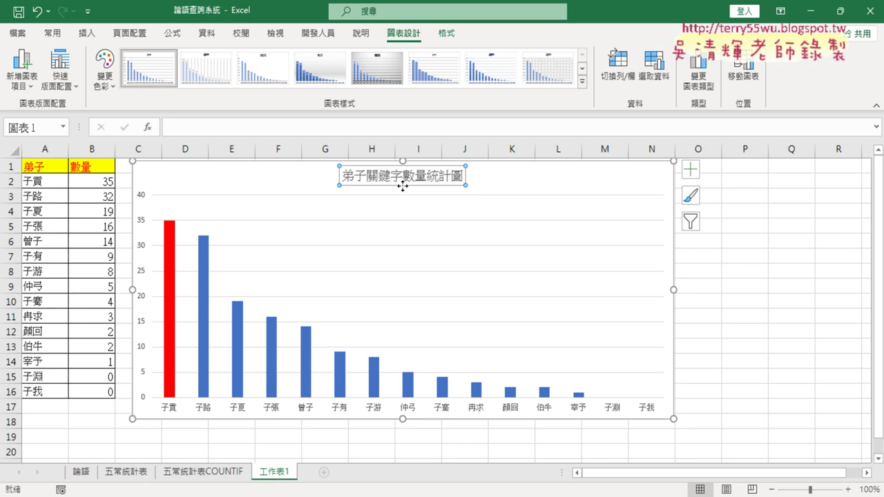
Make the chart title text red and enlarge its font to size 20
left_click(53, 32)
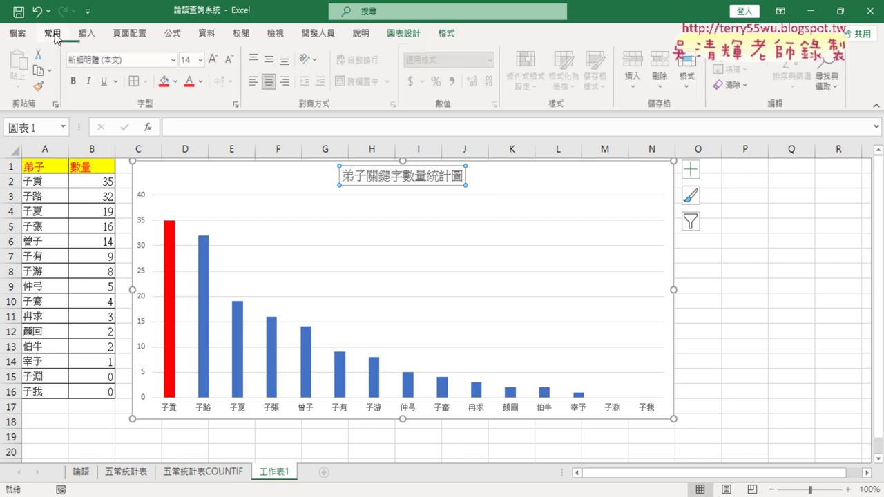
left_click(188, 81)
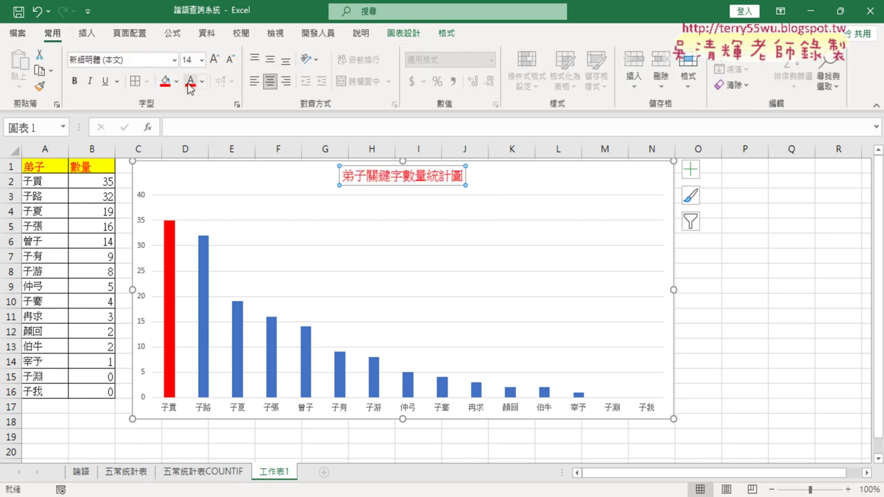
left_click(214, 61)
left_click(214, 61)
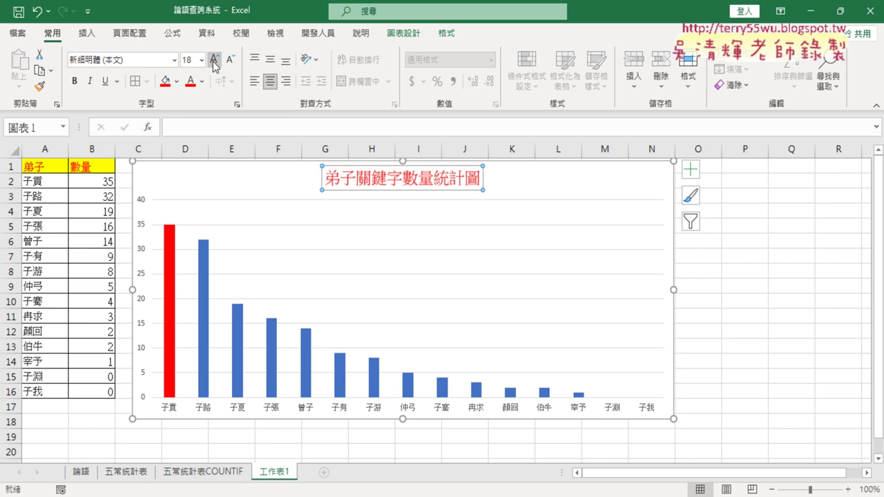
left_click(214, 61)
double_click(317, 178)
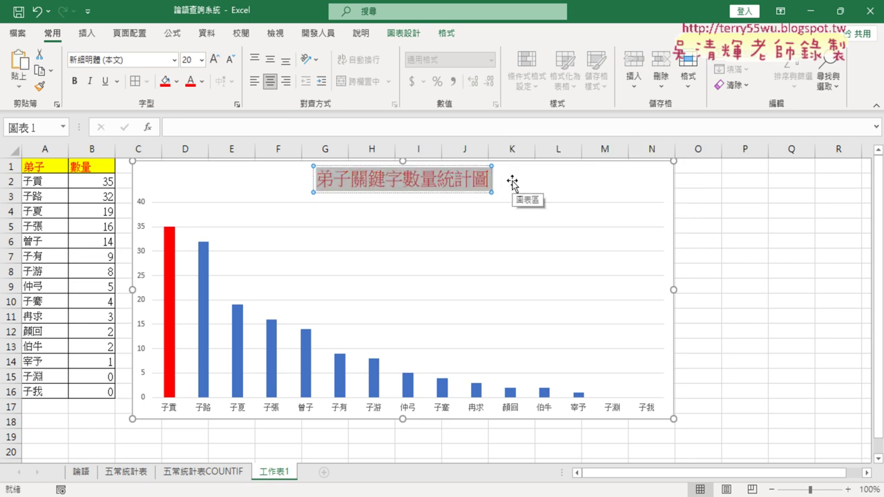
Rename the 工作表1 tab to 弟子關鍵字數量統計圖 using the copied chart title
double_click(269, 475)
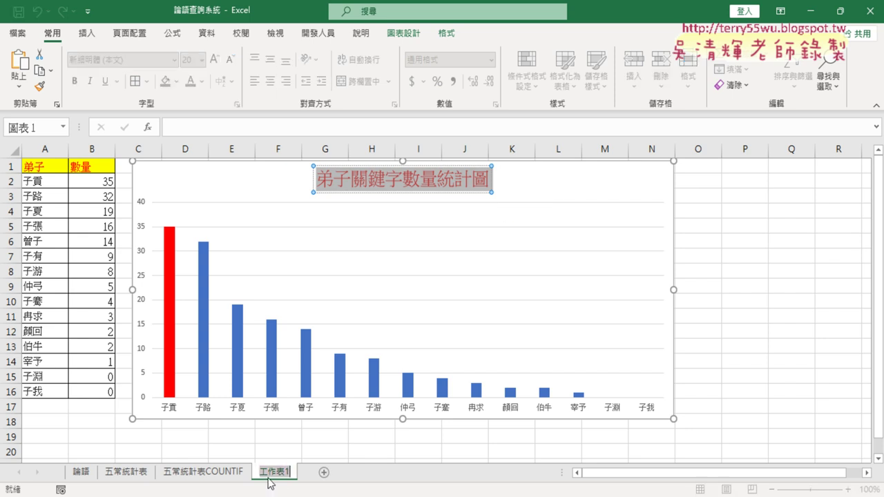
key("ctrl+v")
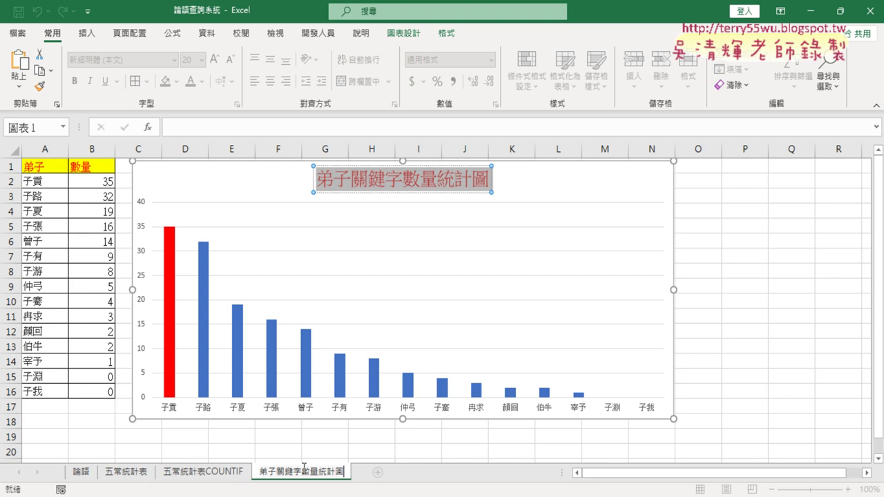
left_click(801, 349)
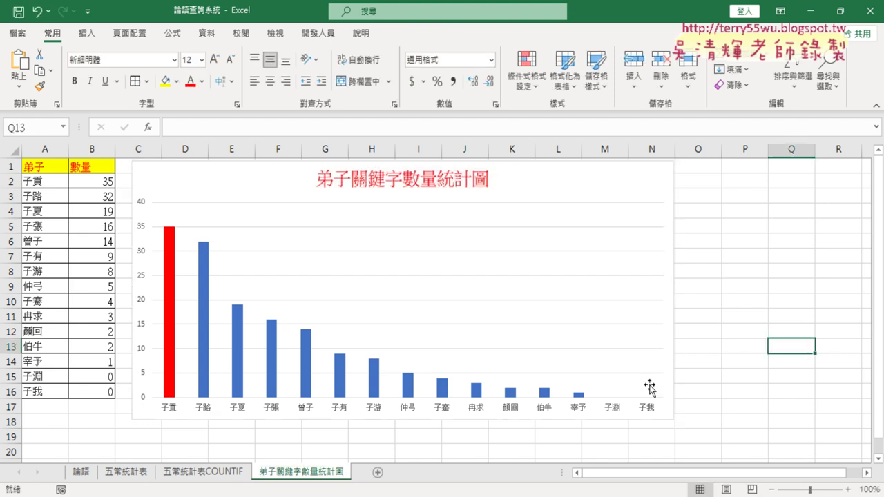
left_click(82, 472)
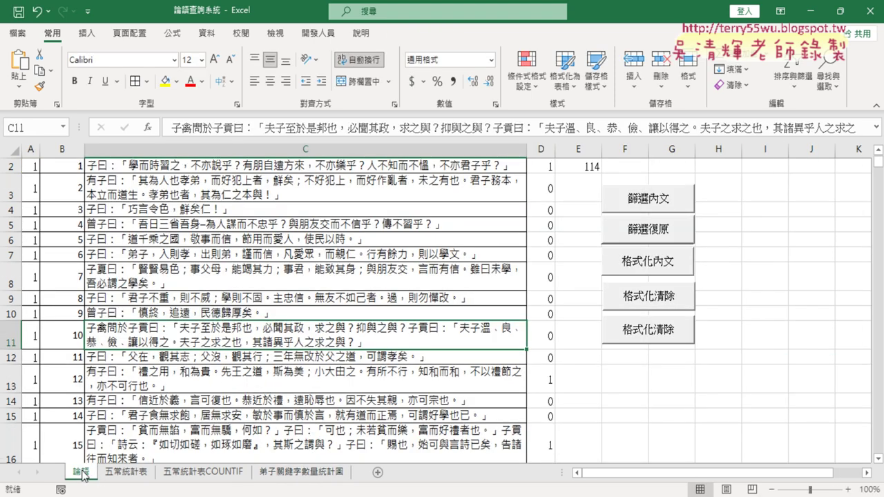
left_click(312, 479)
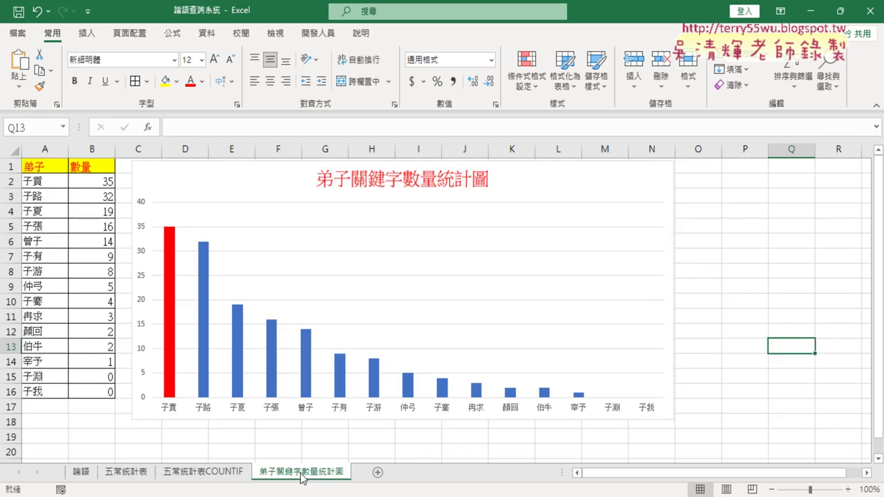